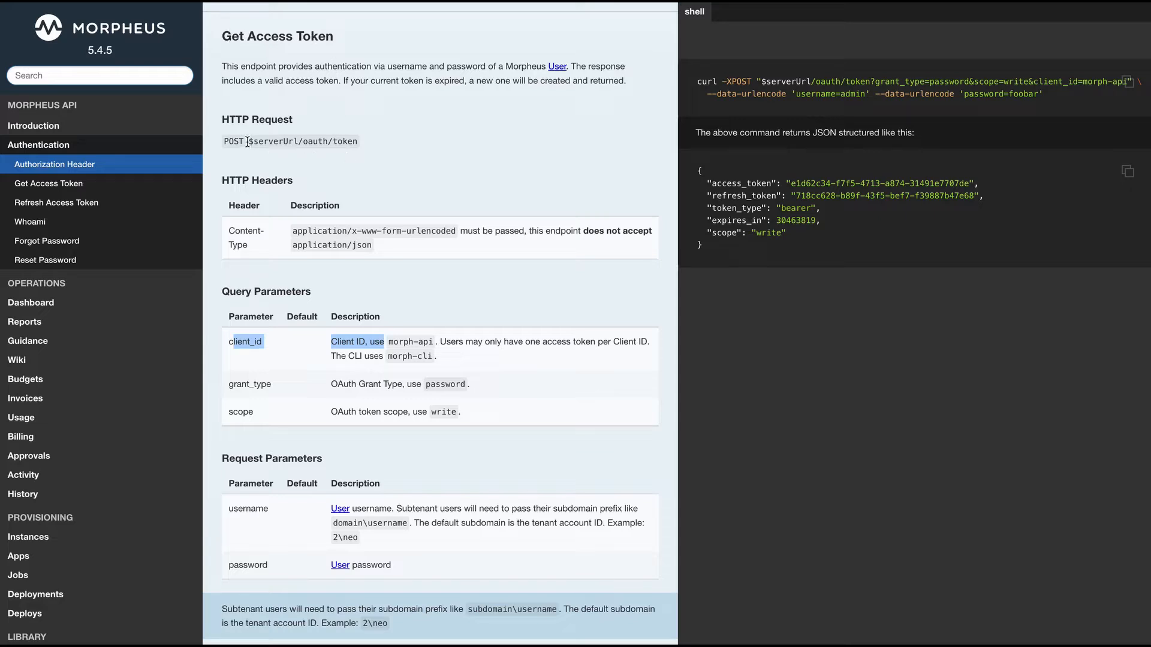
Review the client_id query parameter in the Get Access Token API documentation.
double_click(238, 342)
left_click(310, 348)
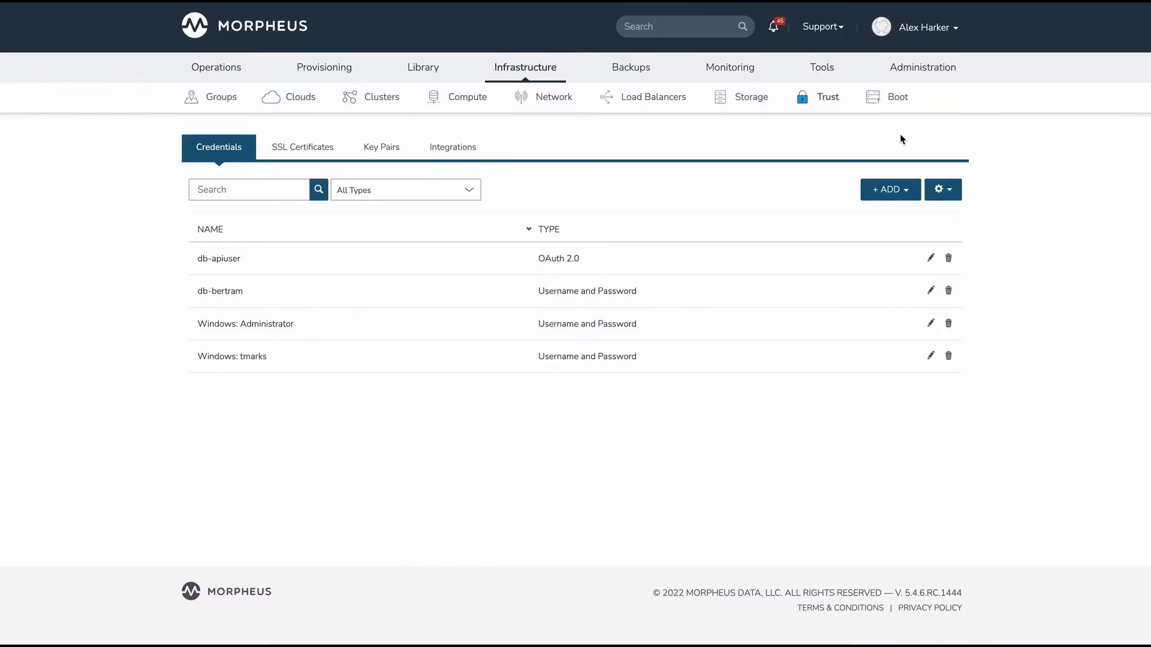
Open a blank OAuth 2.0 credential form on the Morpheus Trust page to review its fields, and close it without saving.
mouse_move(534, 75)
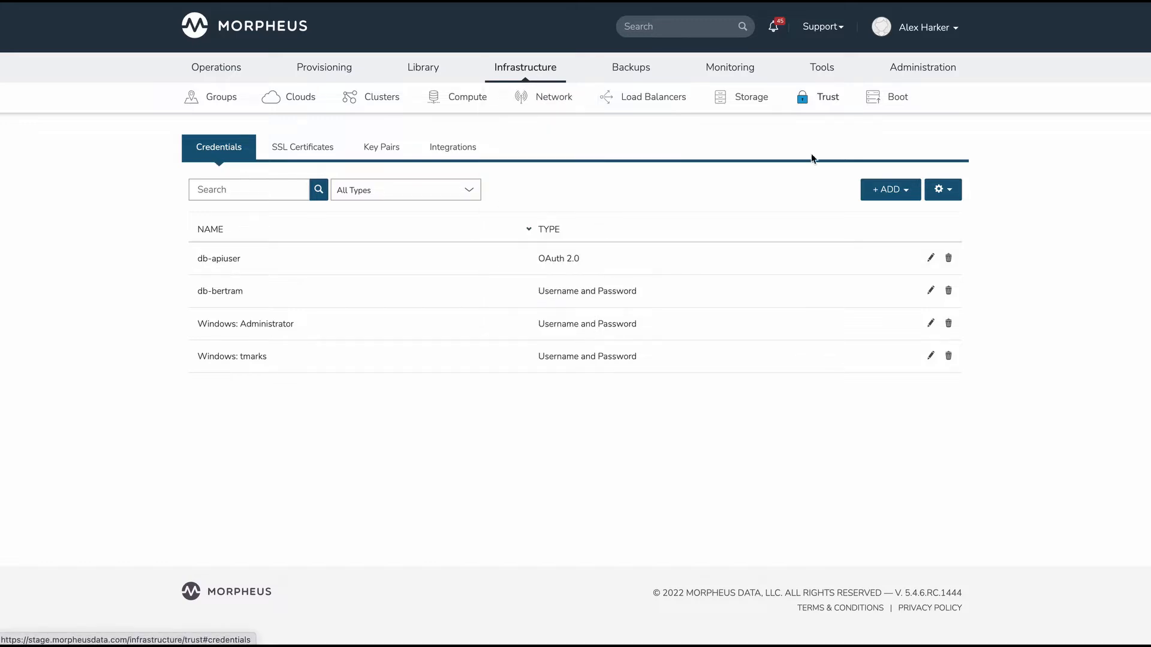
left_click(896, 202)
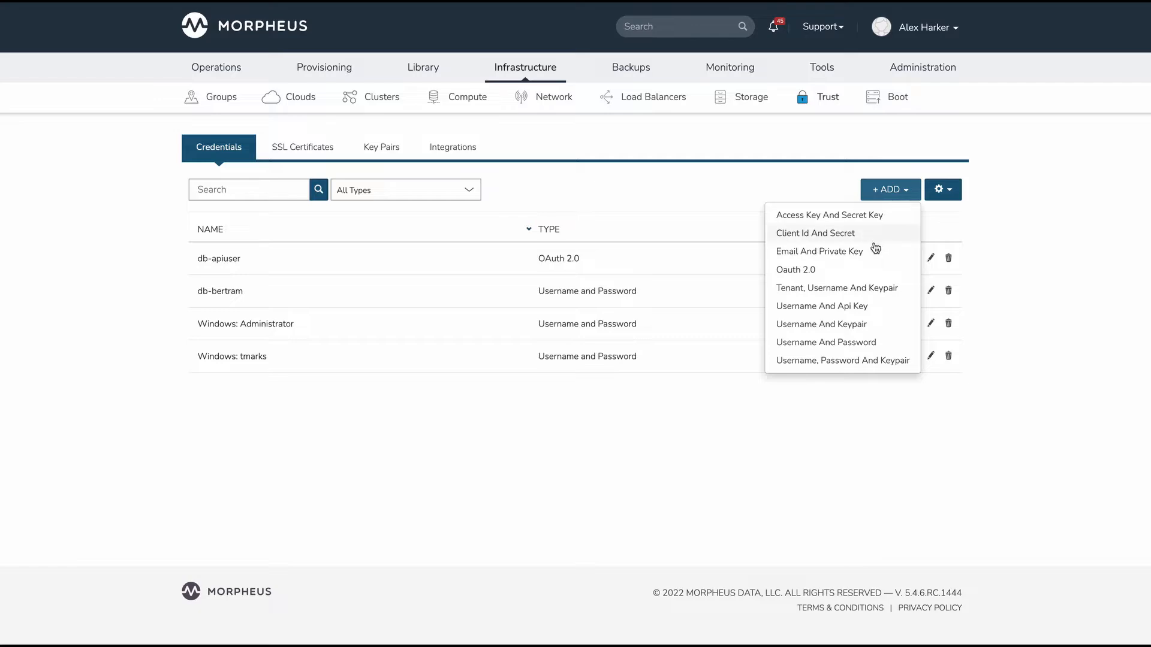
left_click(868, 271)
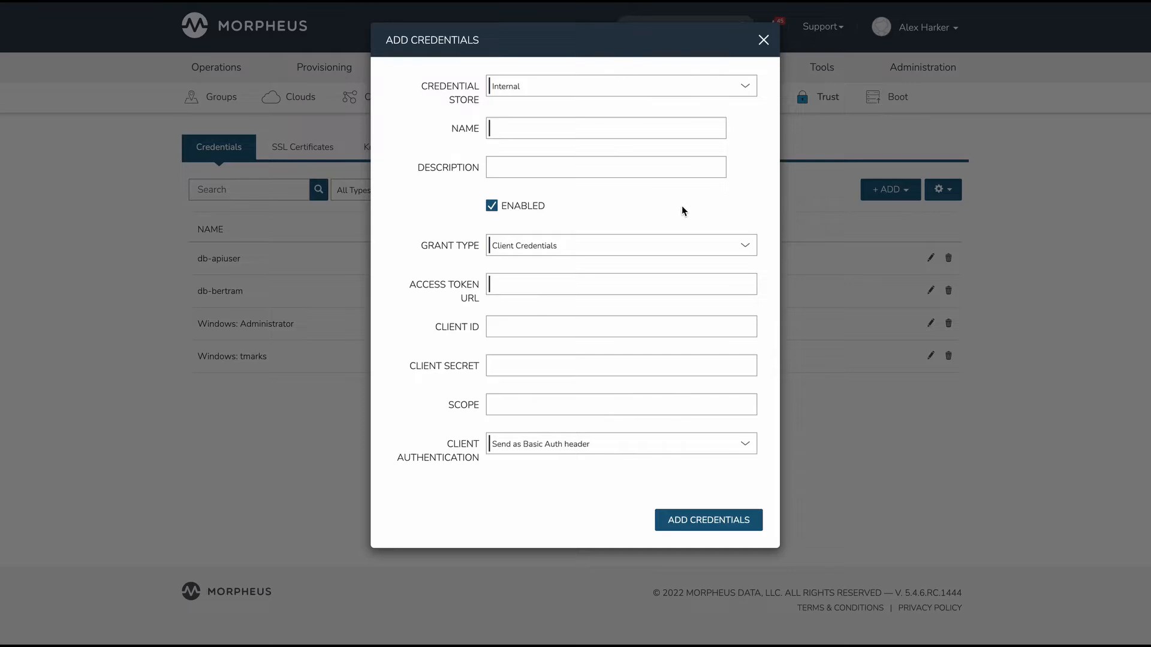
left_click(763, 42)
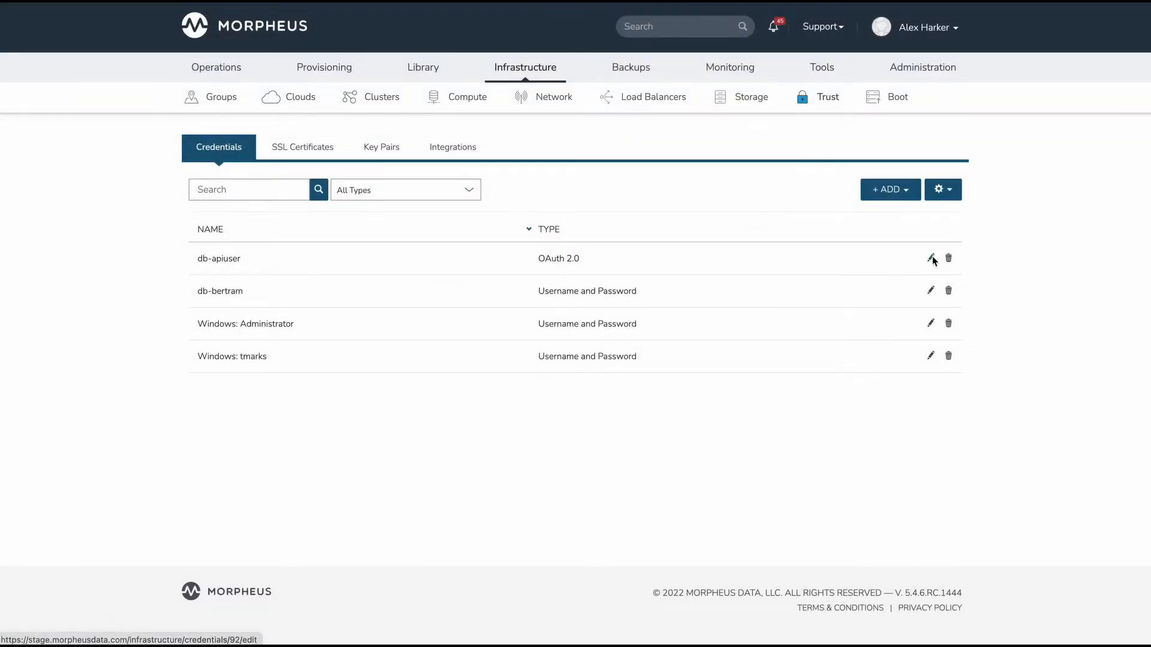
Open the db-apiuser credential for editing and compare its access token URL and client ID with the Get Access Token documentation.
left_click(932, 258)
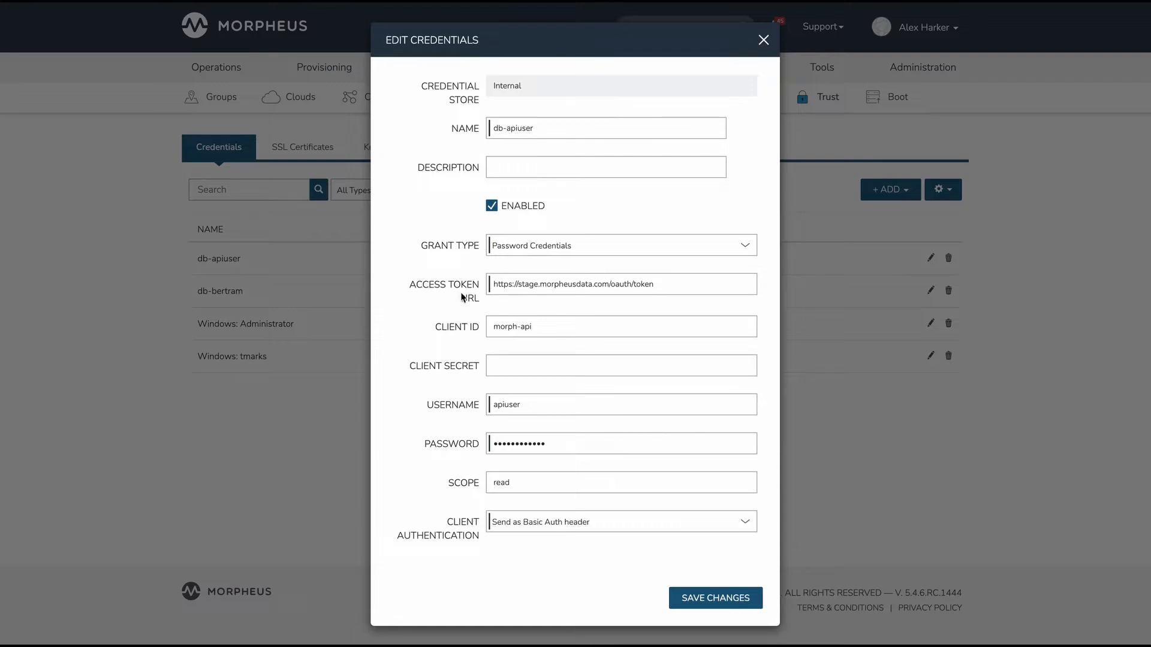
left_click(540, 283)
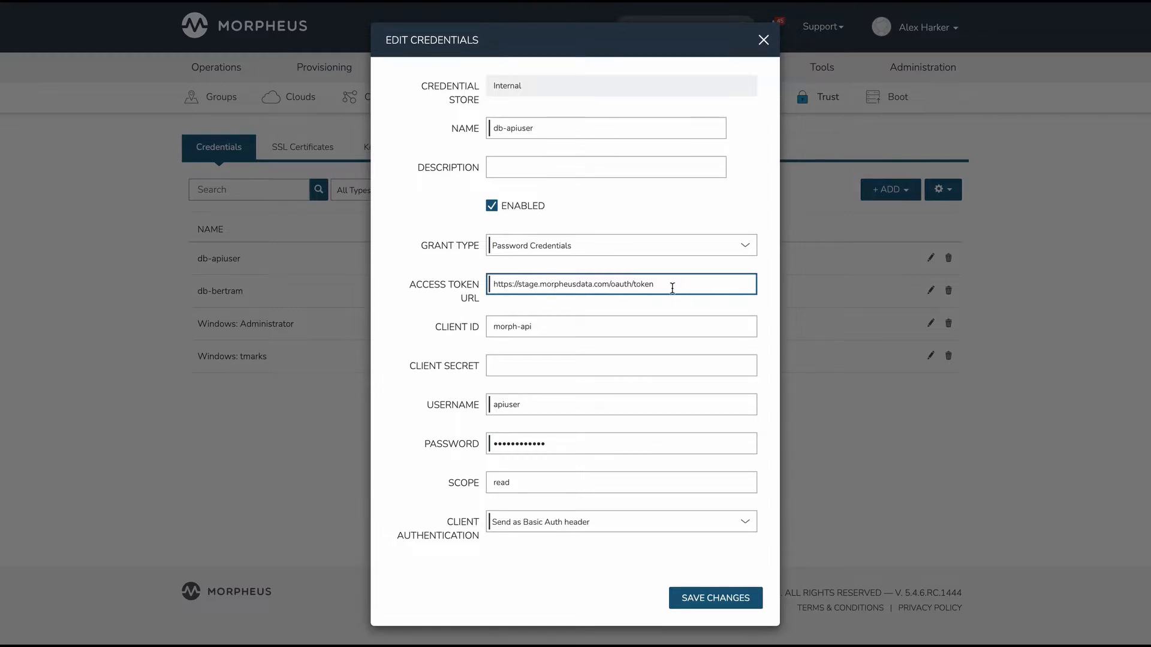
left_click(535, 328)
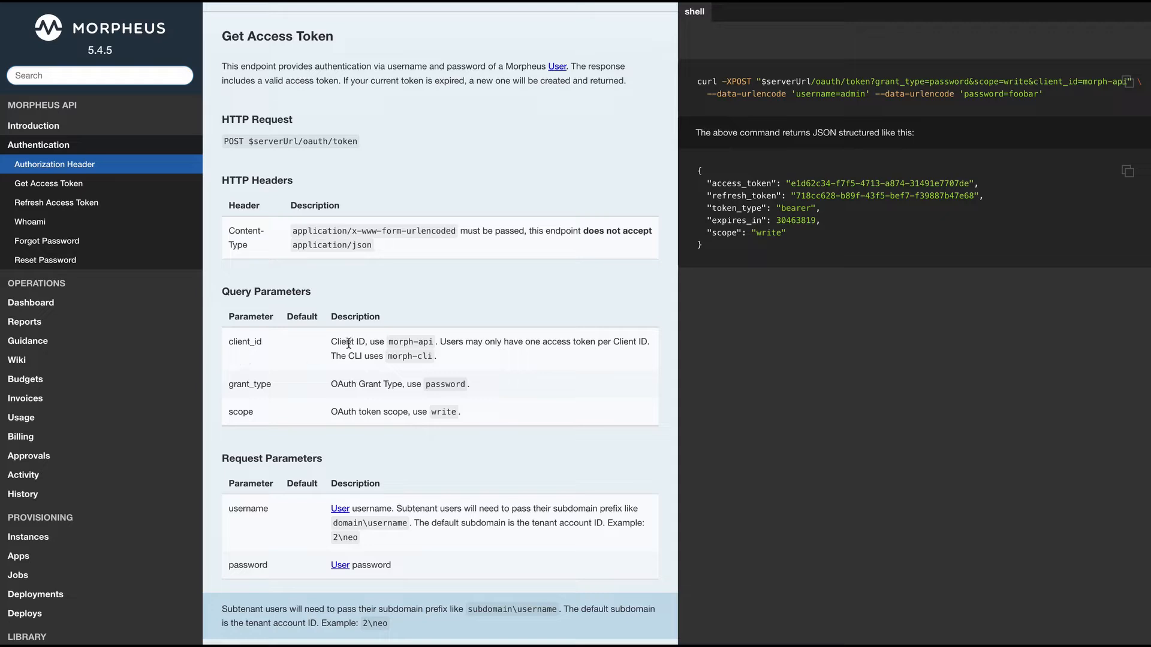
left_click_drag(331, 342, 437, 345)
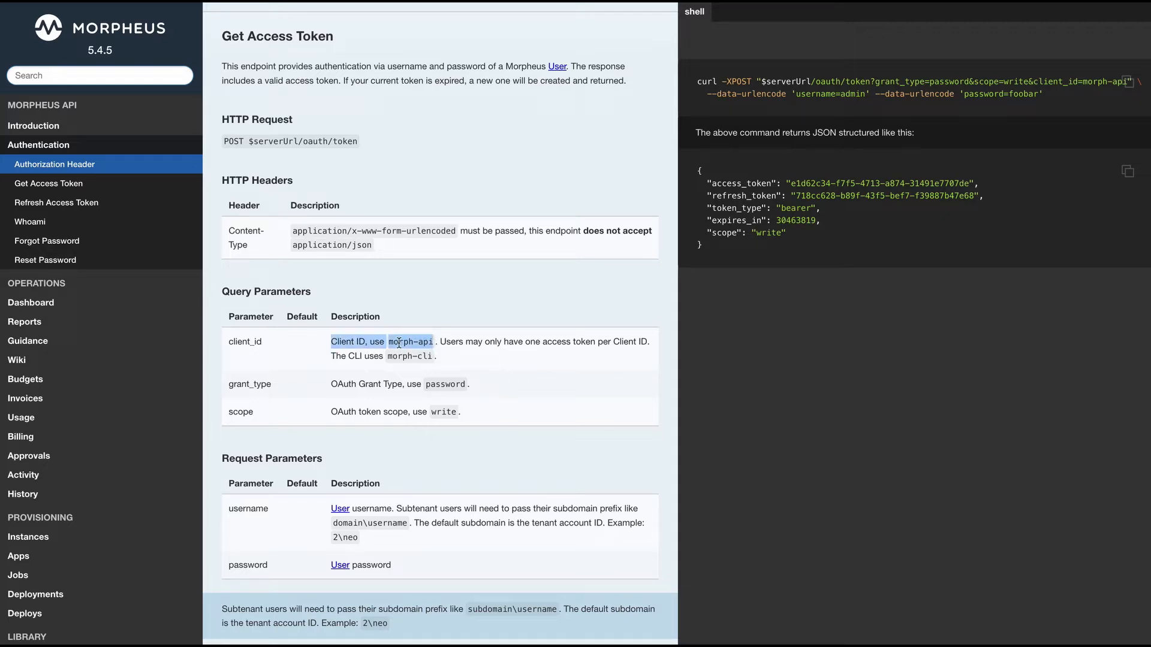
left_click(399, 343)
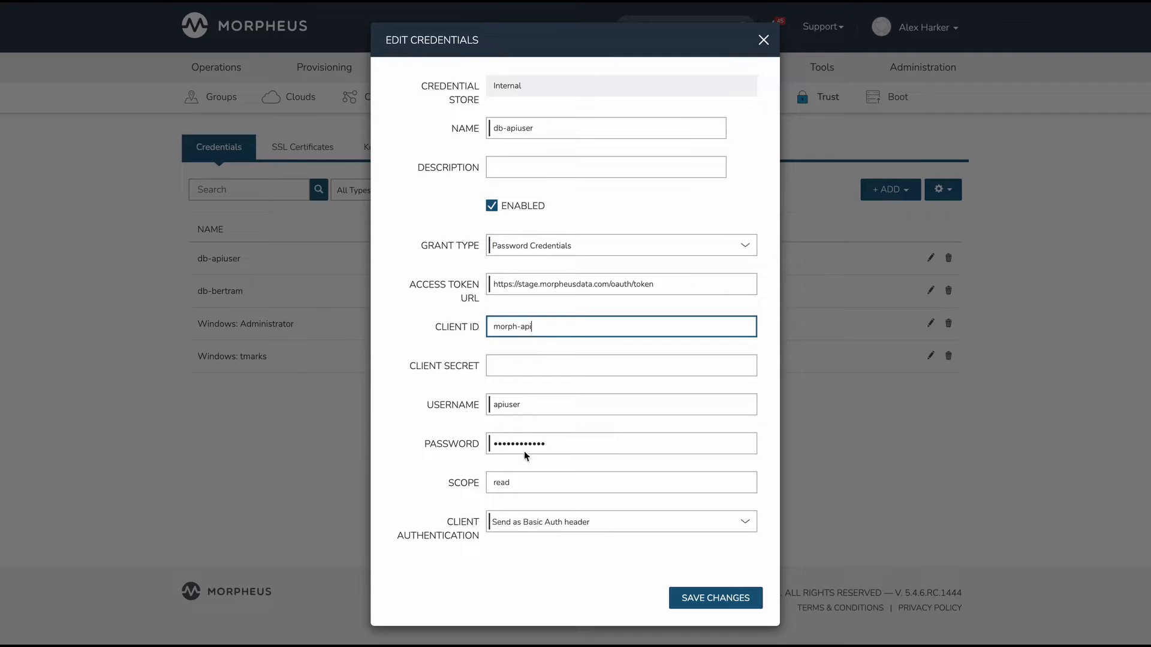
Check the db-apiuser credential's scope against the documented OAuth token scope and save the credential.
left_click(522, 487)
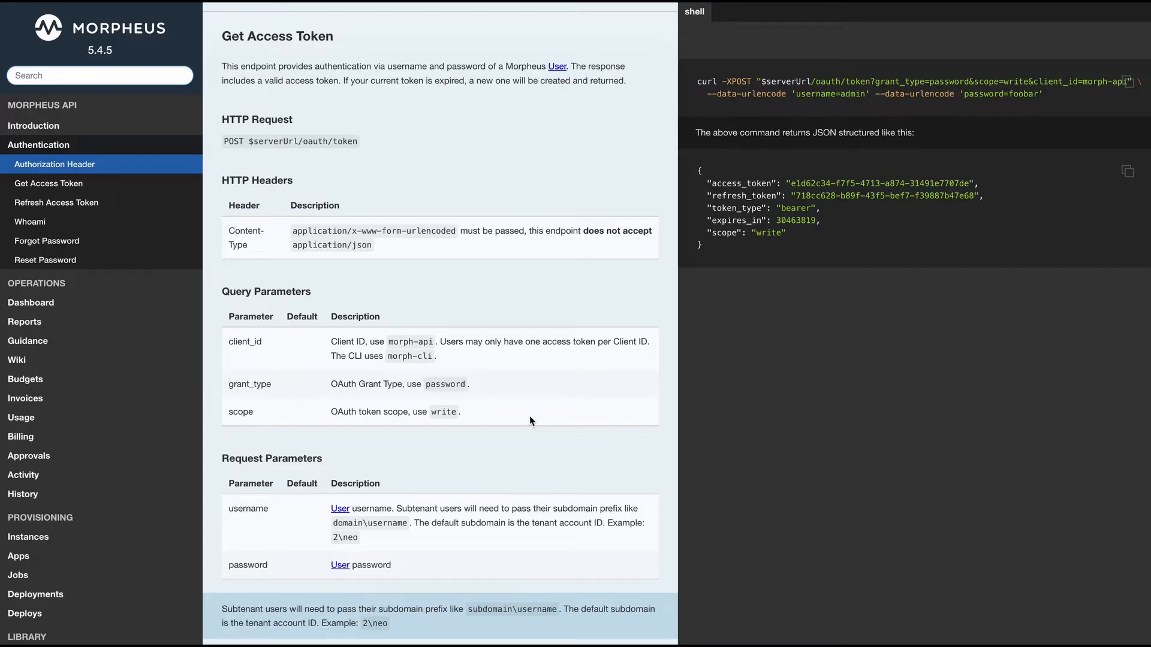
left_click_drag(371, 414, 481, 413)
left_click(480, 414)
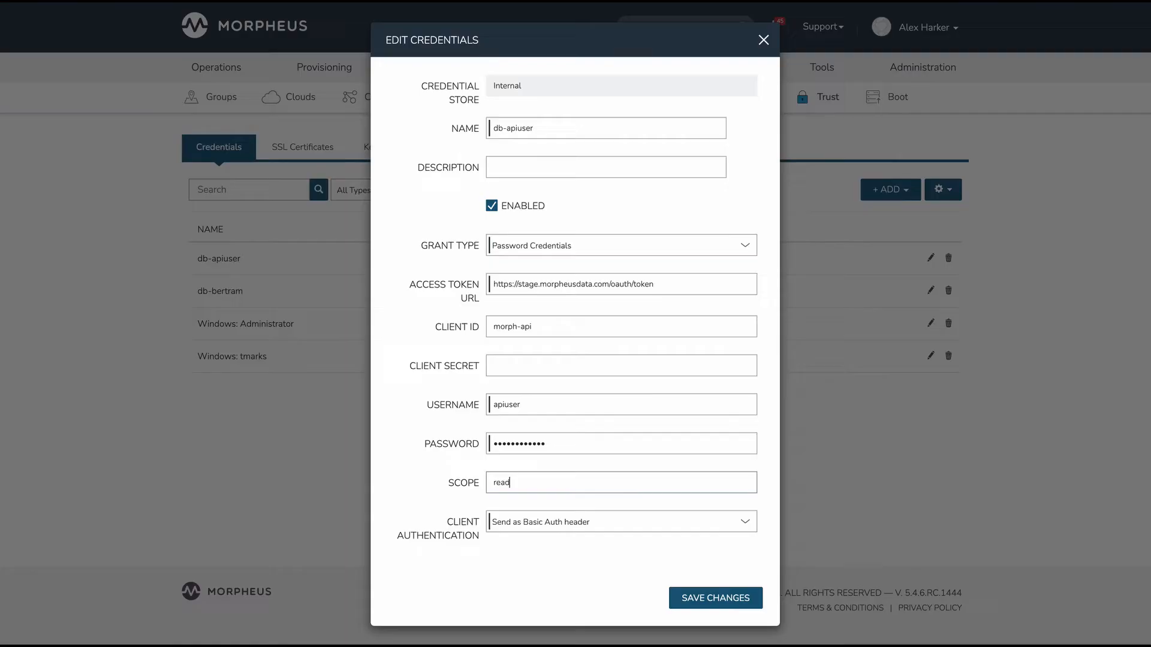
left_click(621, 483)
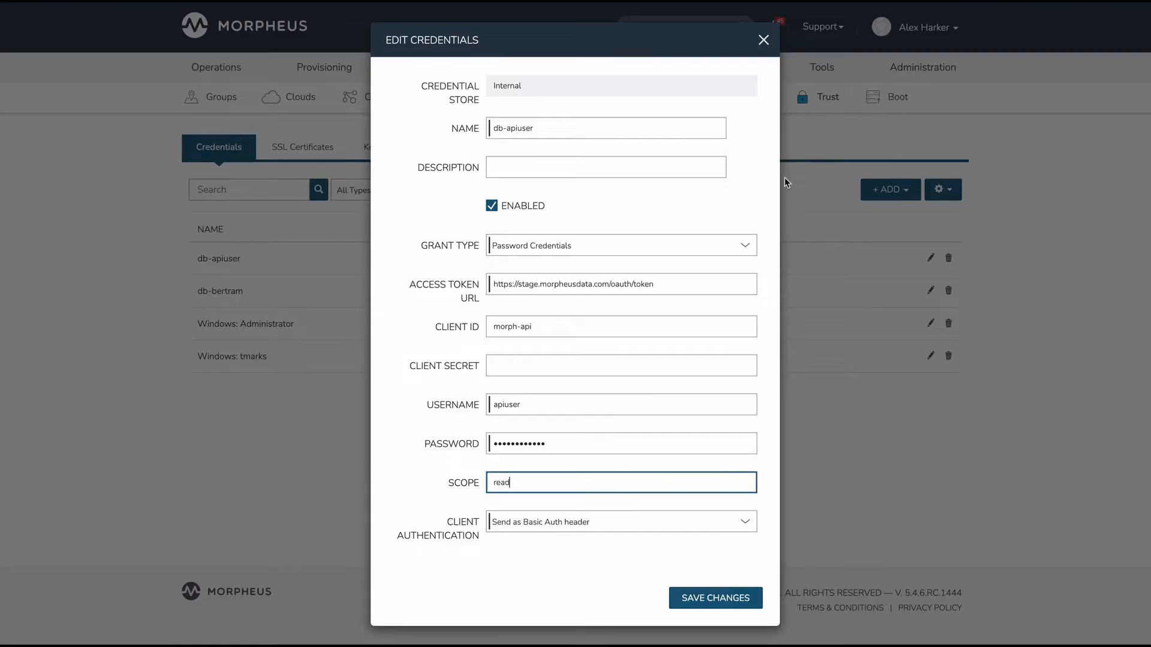
left_click(701, 604)
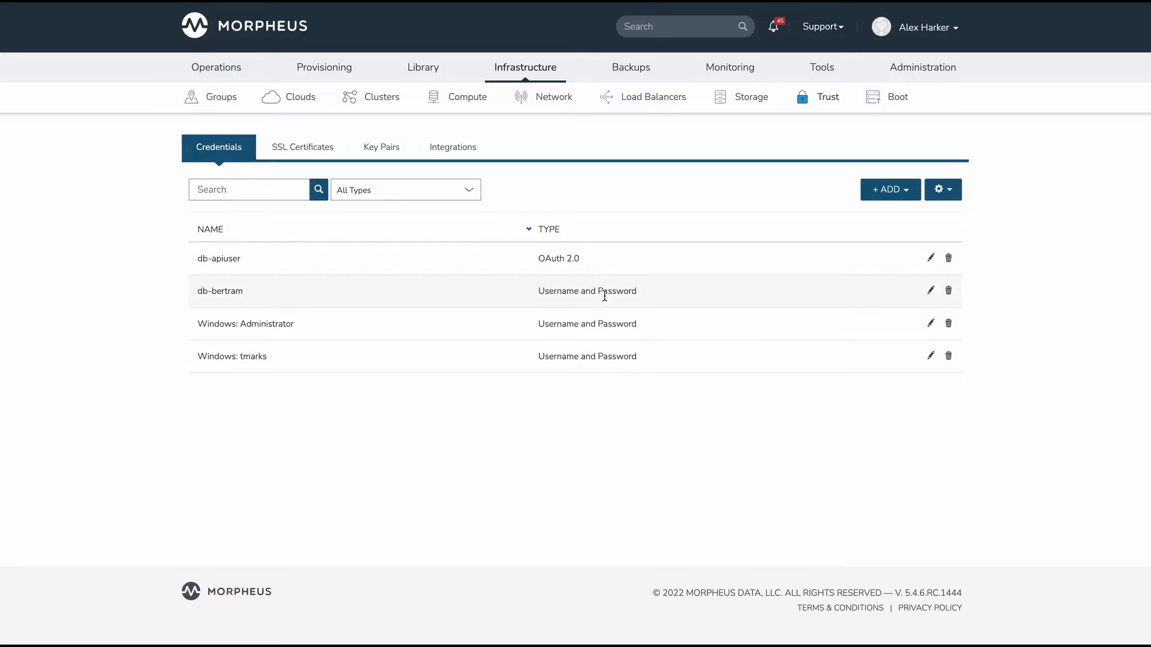
Go to the library's option lists and search them for "morph".
mouse_move(413, 60)
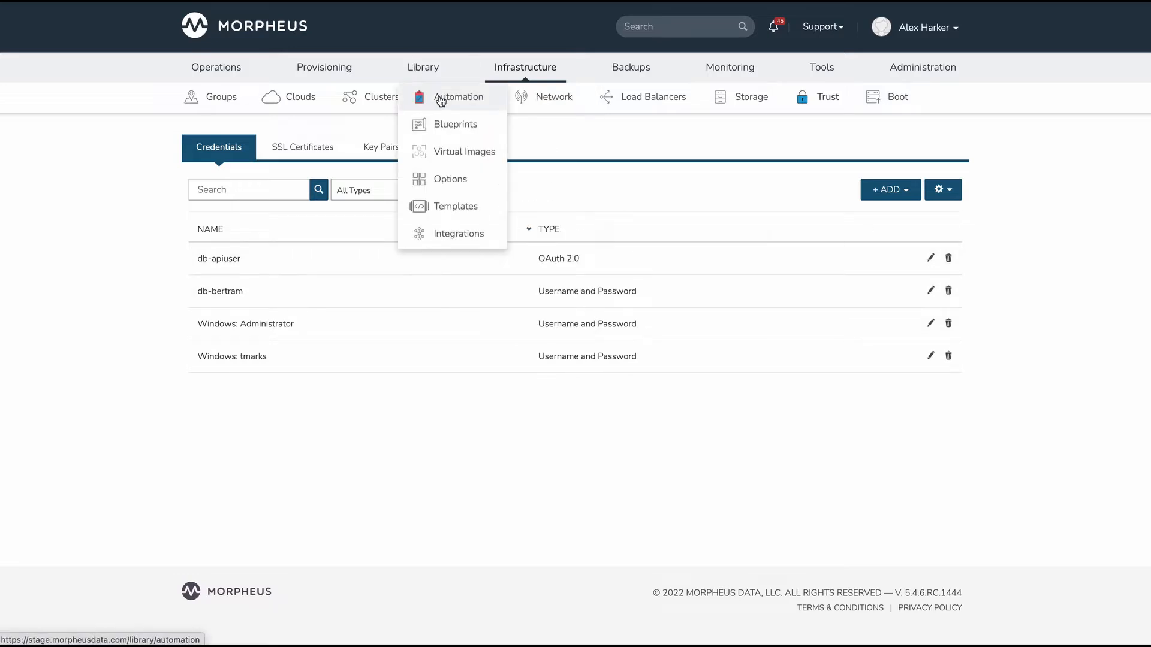
left_click(449, 187)
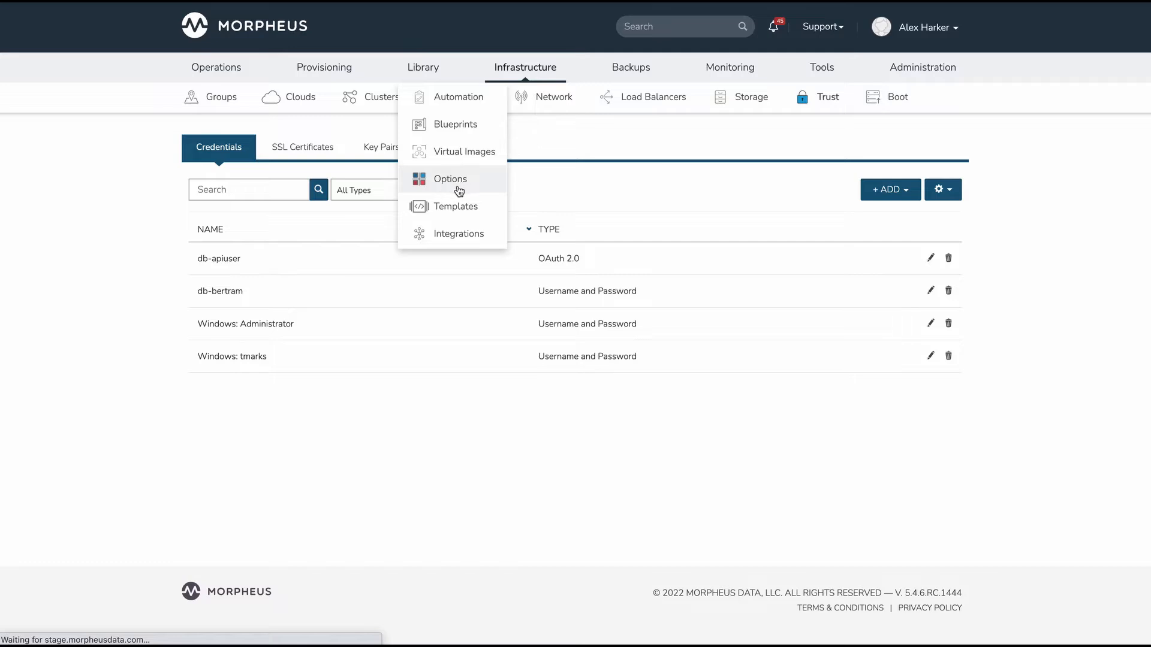
left_click(281, 147)
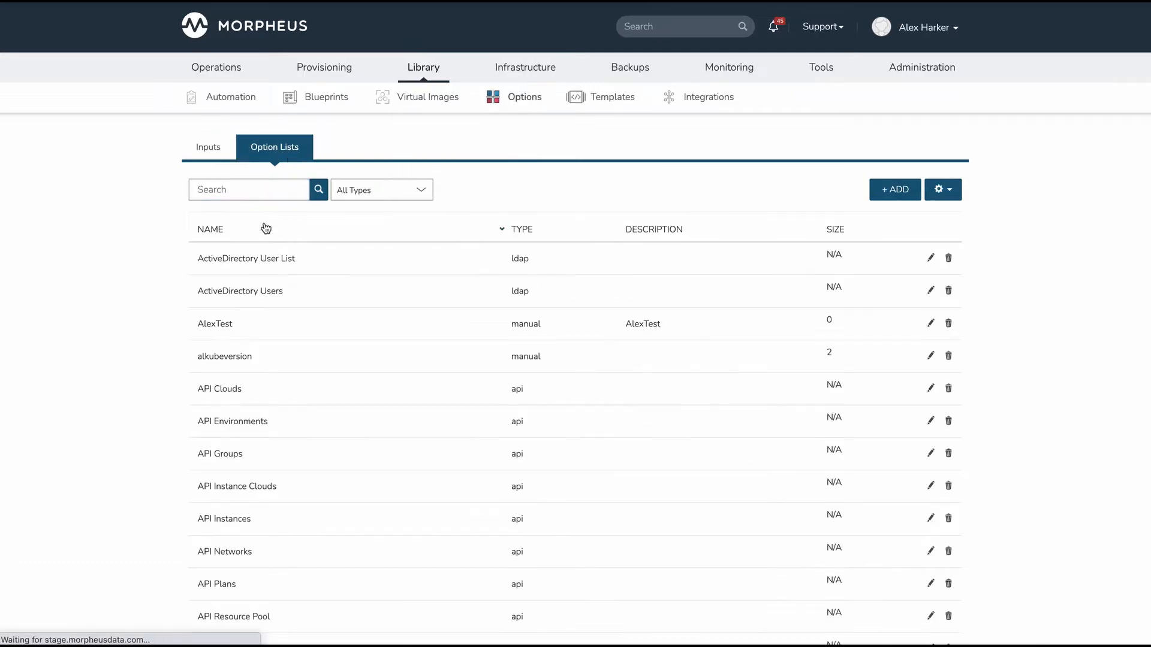
left_click(238, 187)
type("morph")
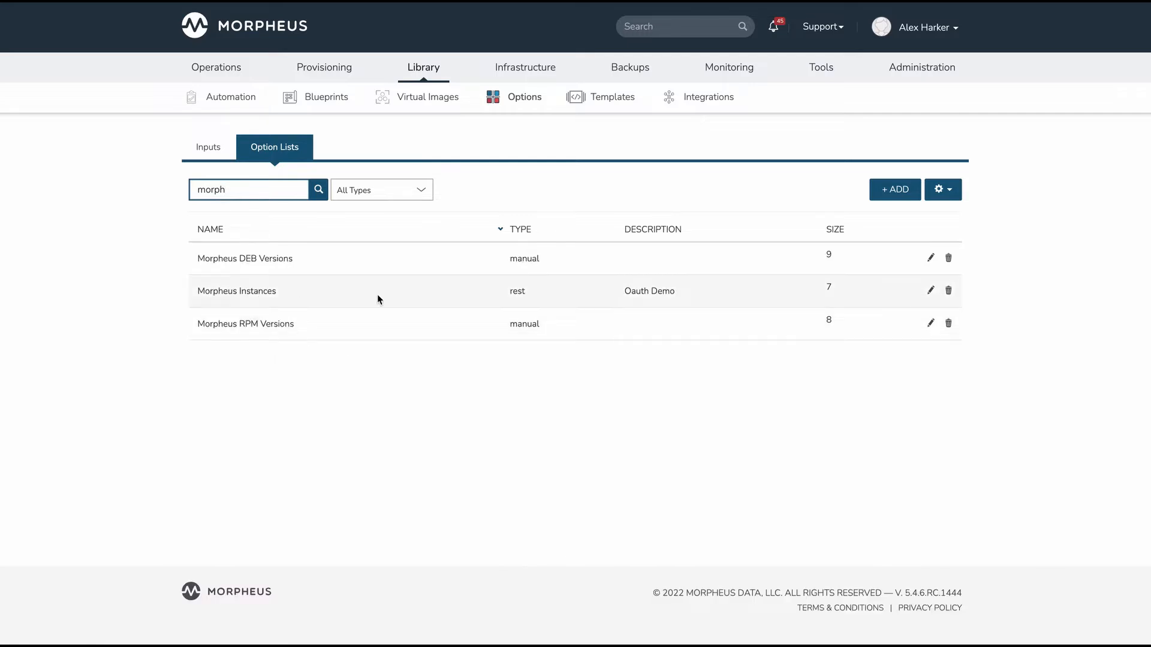
Open the Morpheus Instances option list for editing and examine its type, visibility and REST source URL.
left_click(205, 291)
left_click_drag(205, 291, 267, 291)
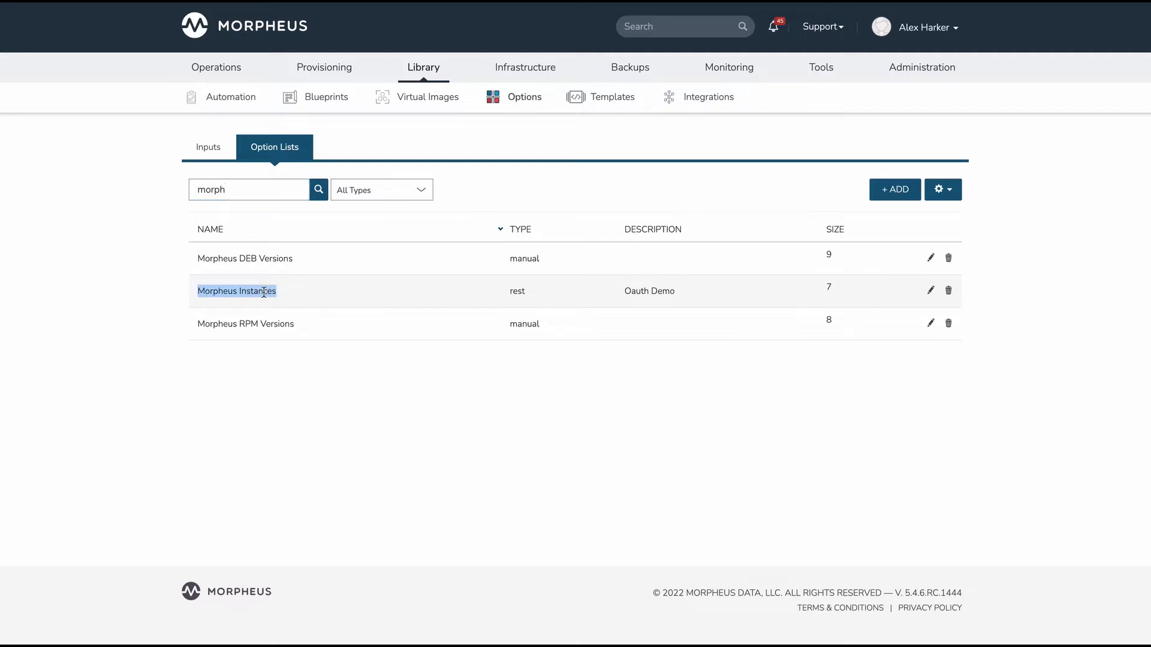
left_click(263, 292)
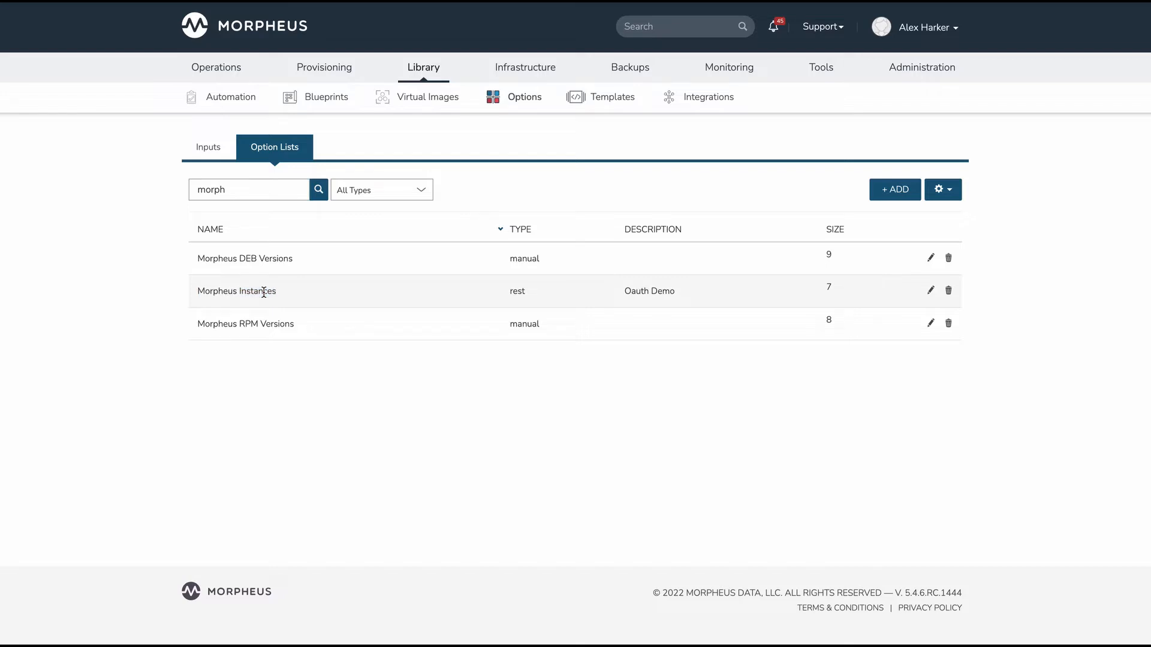
left_click(931, 290)
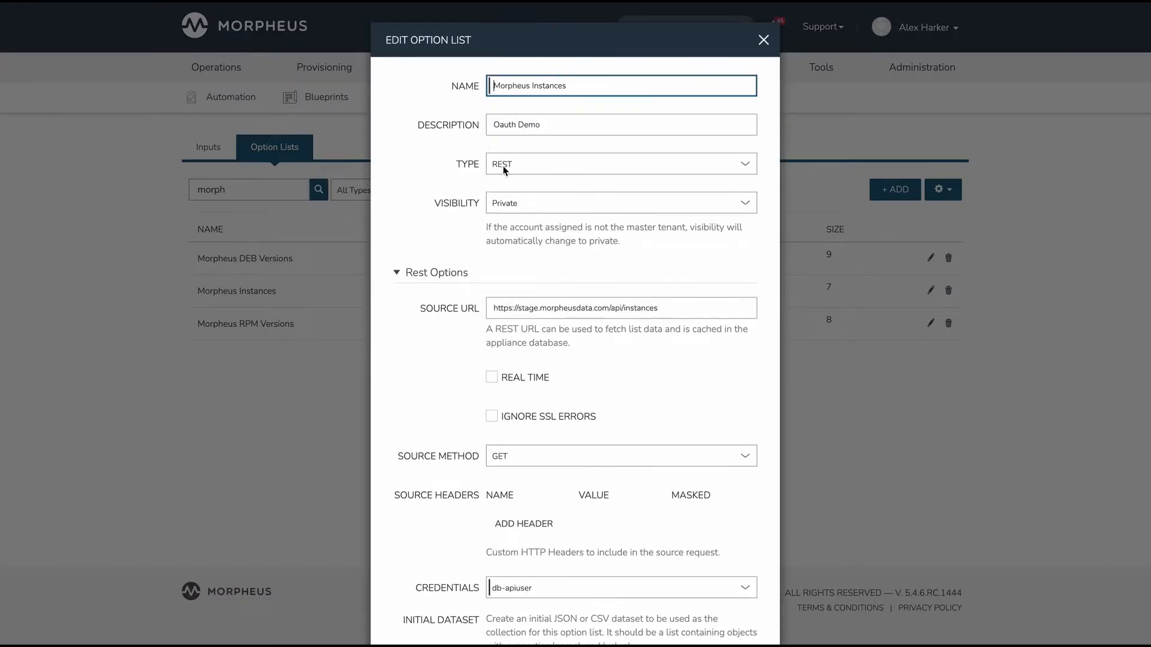
scroll(443, 167, "down", 1)
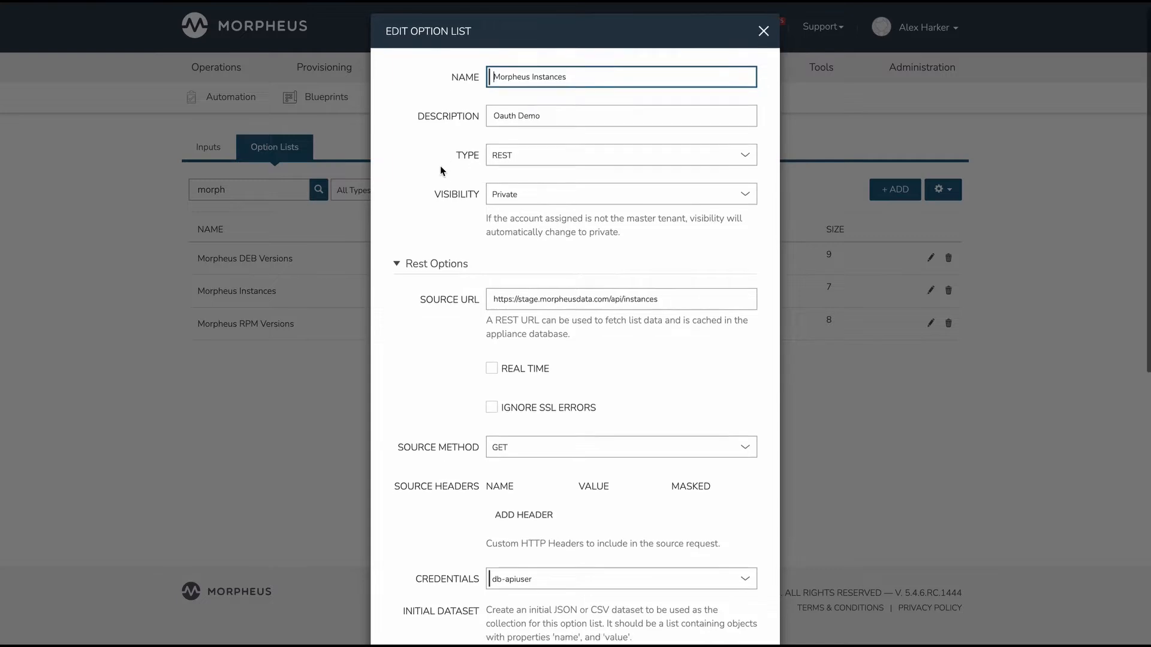
scroll(417, 165, "down", 3)
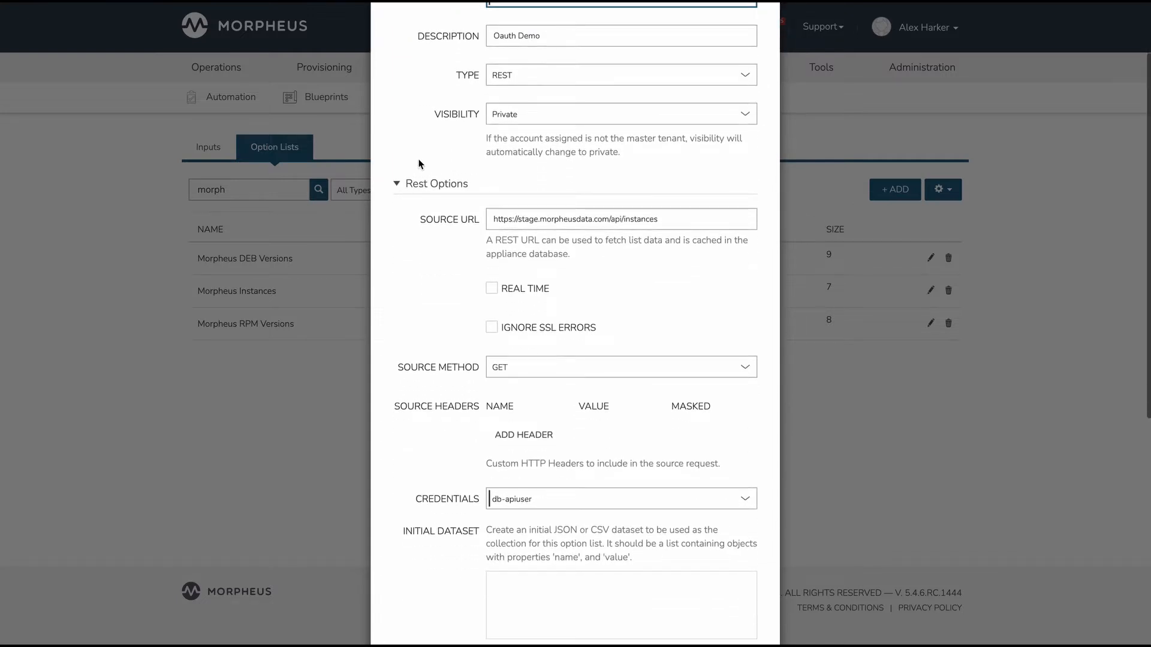
scroll(478, 162, "down", 3)
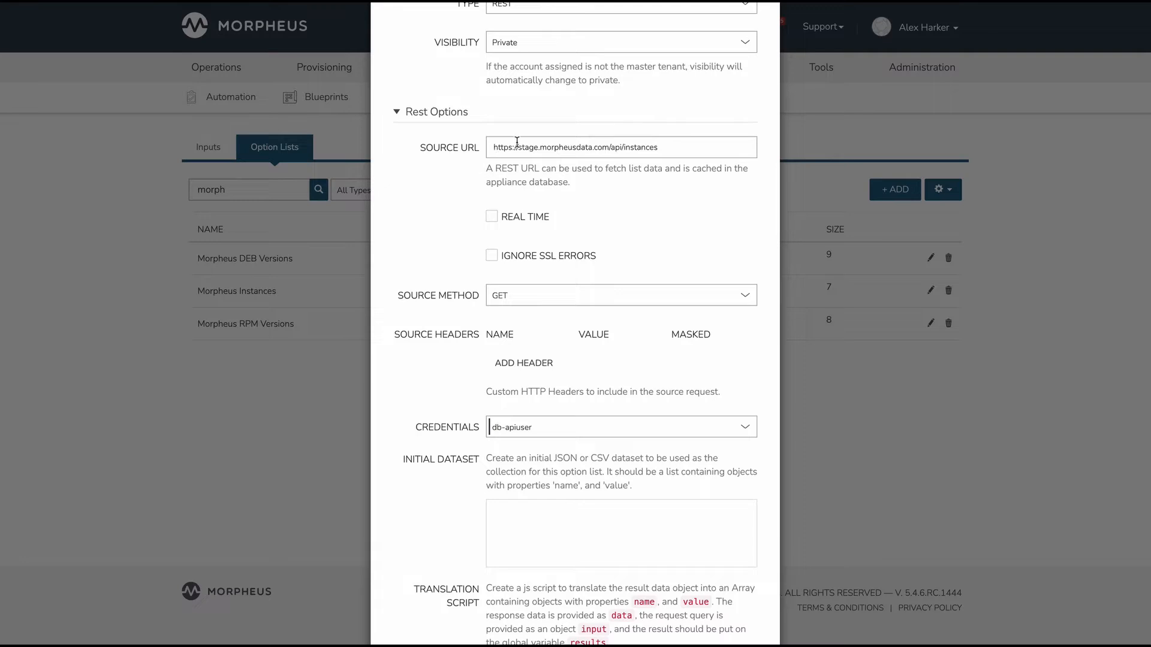
left_click(659, 147)
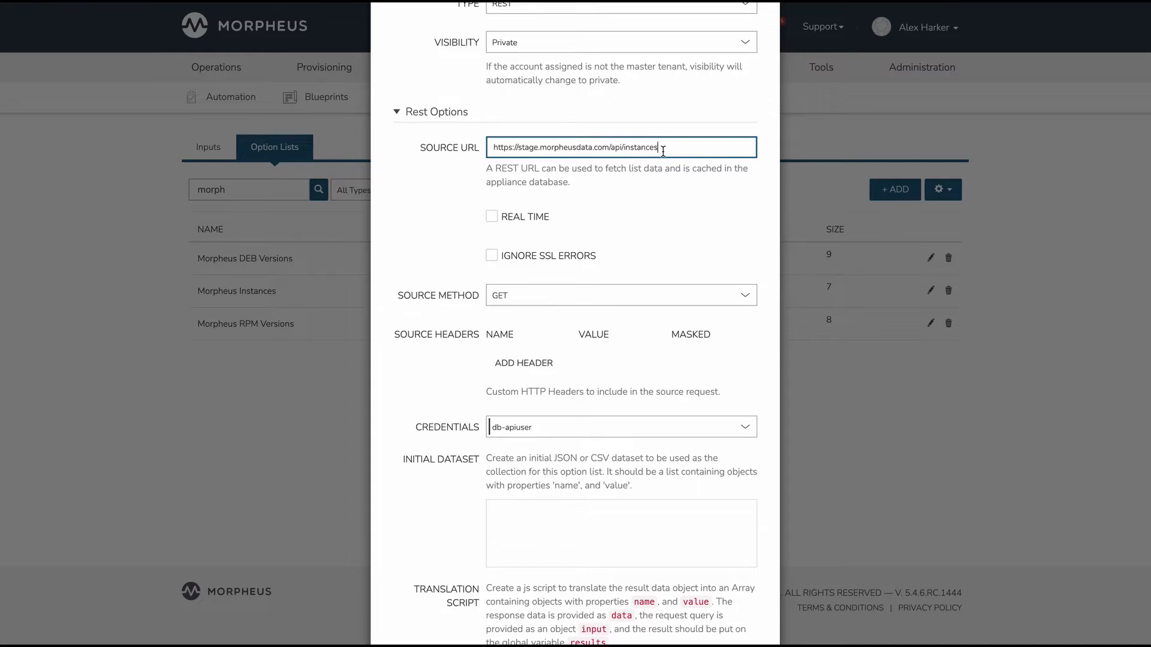
left_click_drag(497, 147, 662, 149)
left_click(637, 147)
Choose the existing db-apiuser credential for the Morpheus Instances option list.
scroll(536, 174, "down", 2)
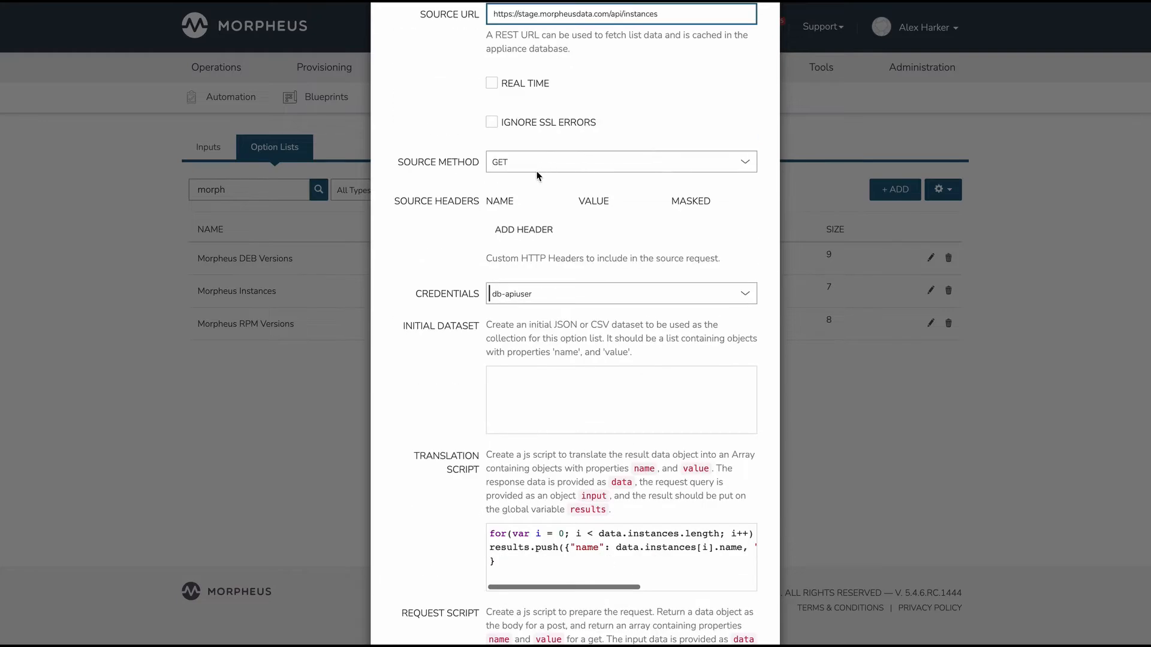
scroll(535, 171, "down", 1)
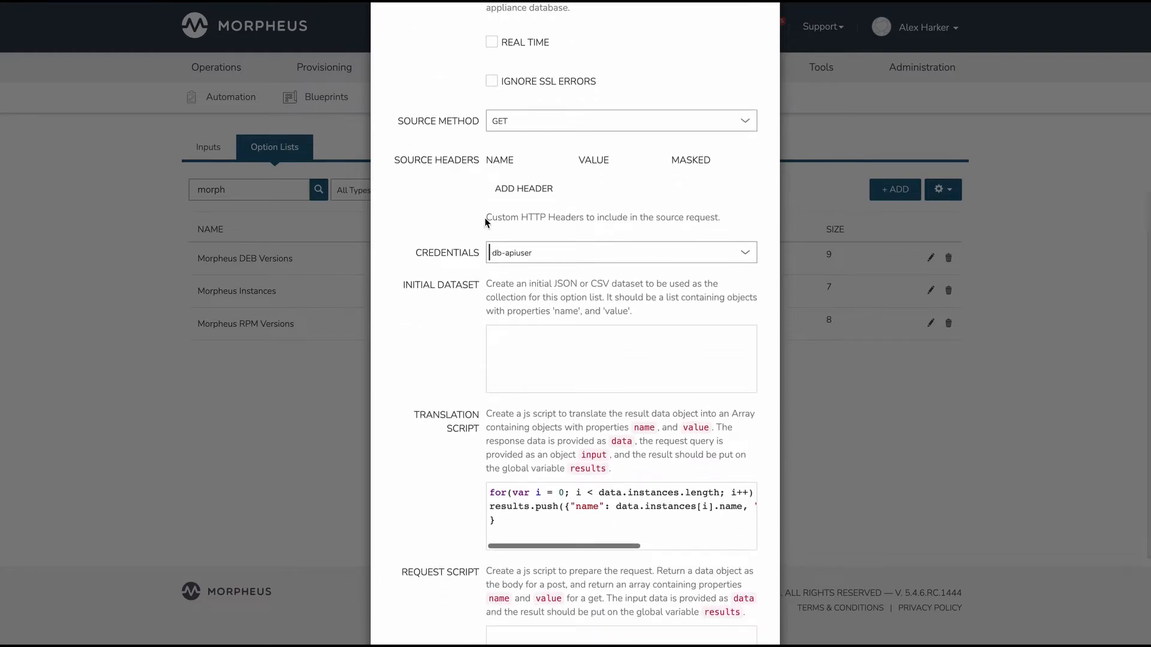
left_click(537, 257)
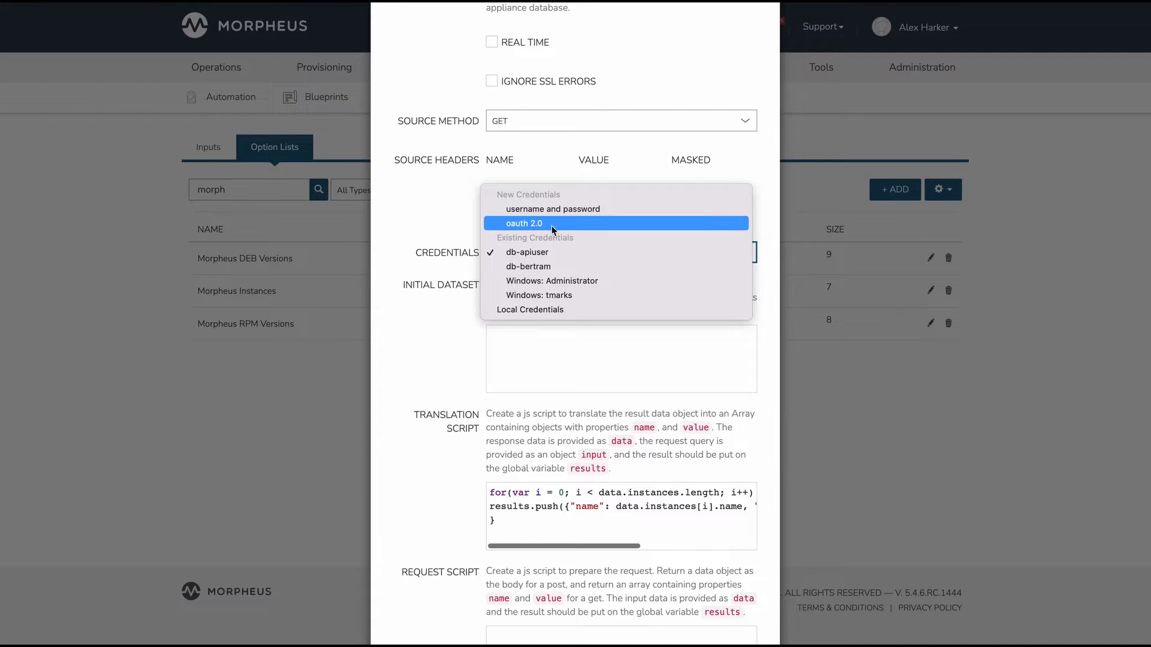
left_click(523, 253)
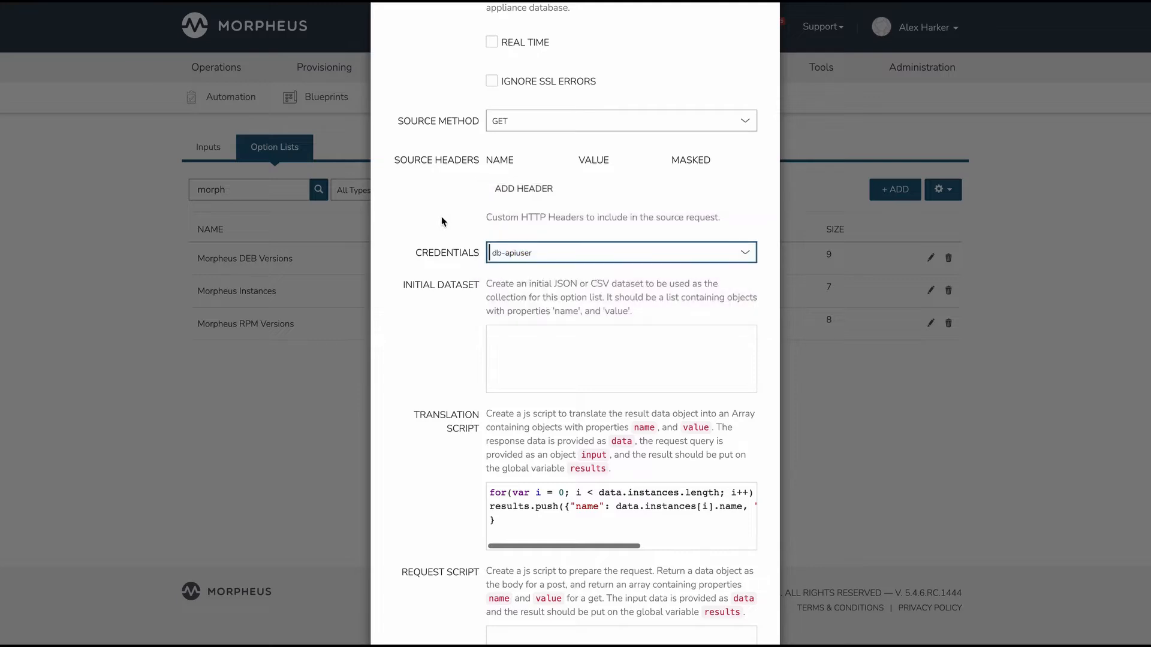
Examine the full translation script of the Morpheus Instances option list, including how it loops over data.instances.
scroll(437, 223, "down", 3)
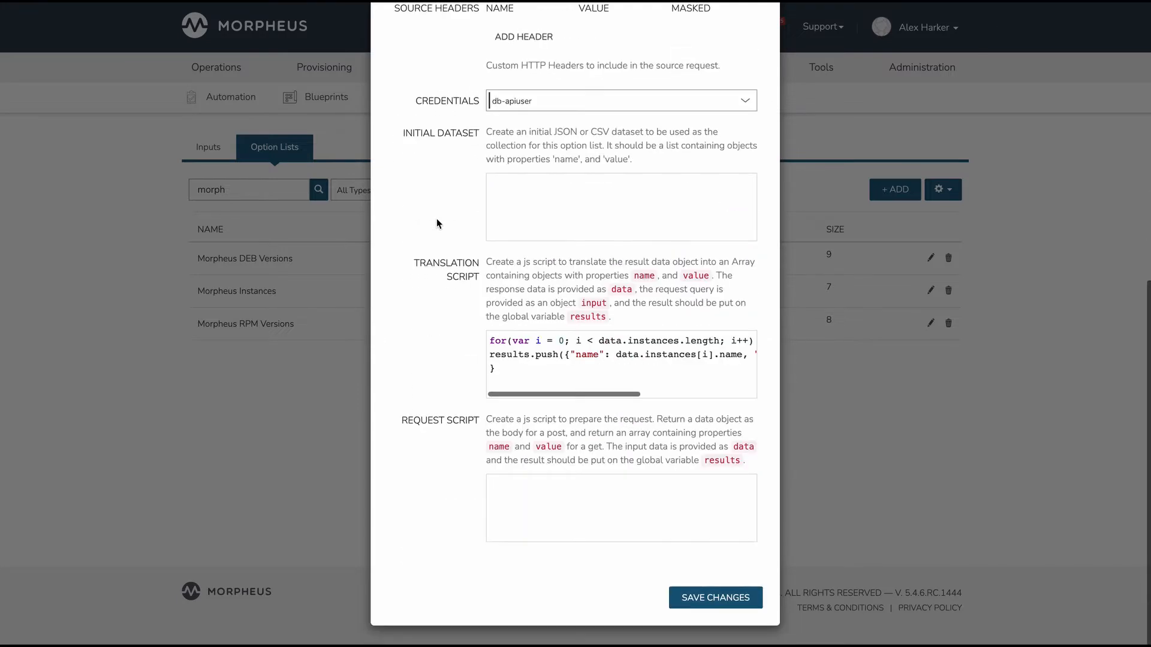
left_click(497, 367)
left_click_drag(497, 367, 469, 333)
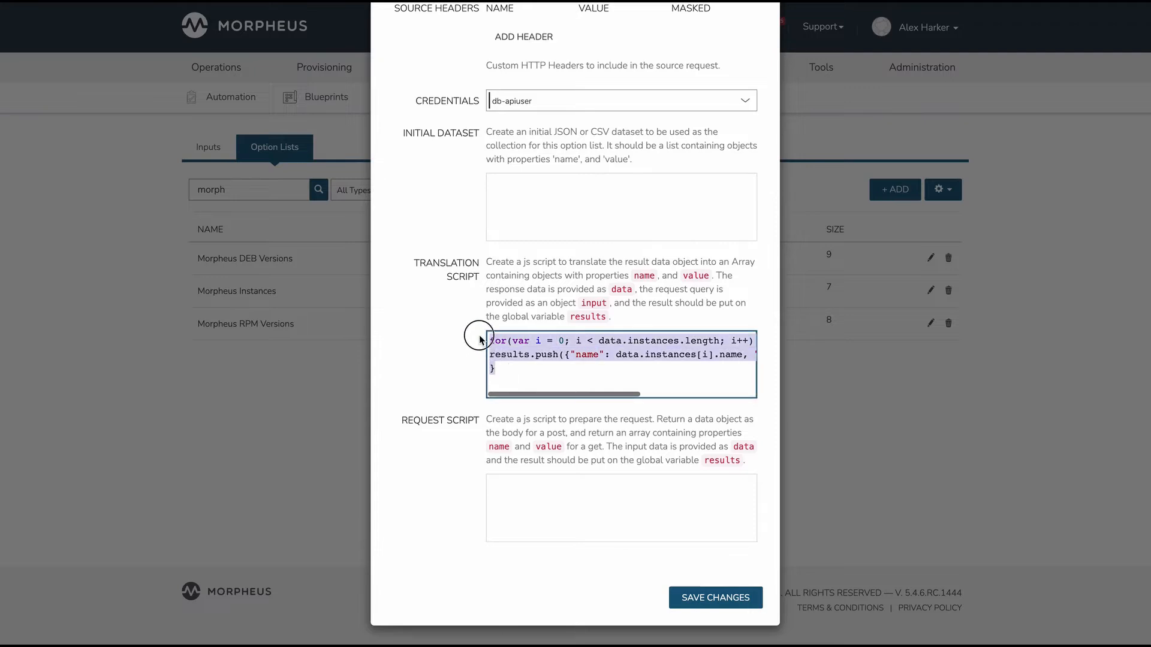
left_click(448, 355)
left_click(529, 369)
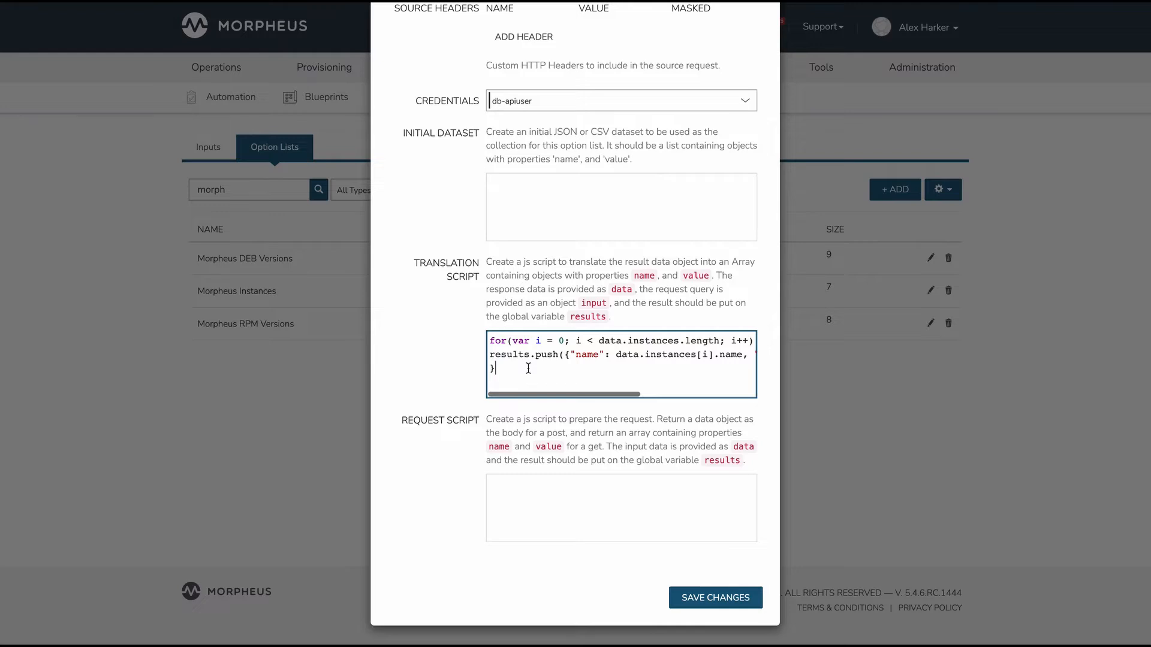
scroll(528, 366, "right", 5)
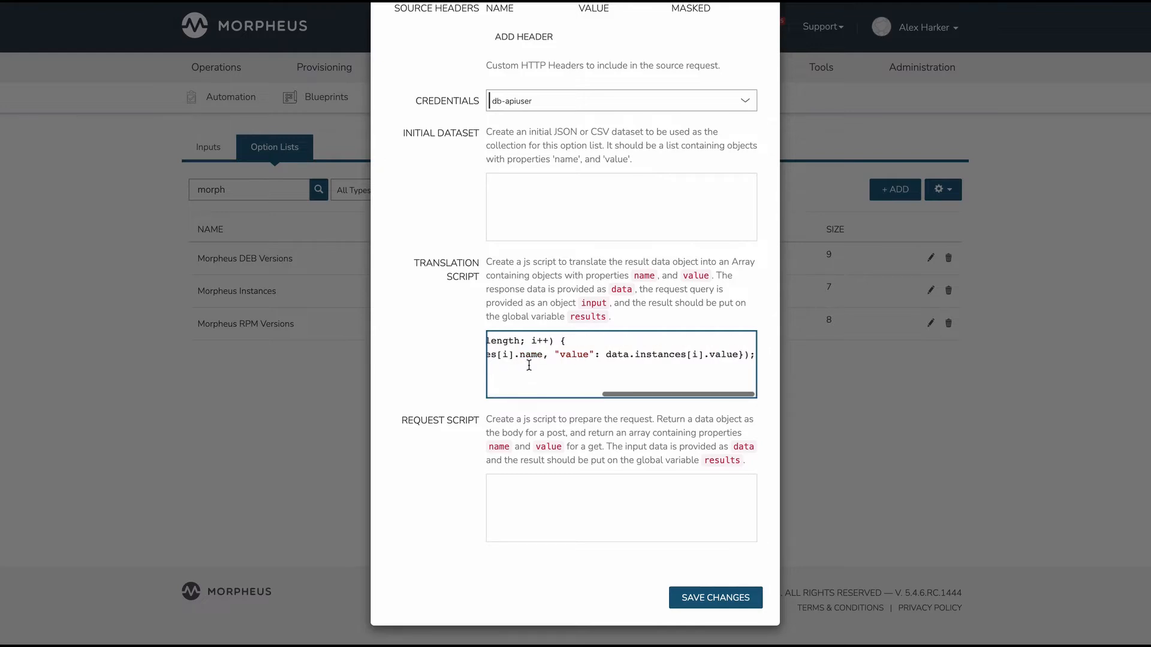
scroll(528, 366, "left", 5)
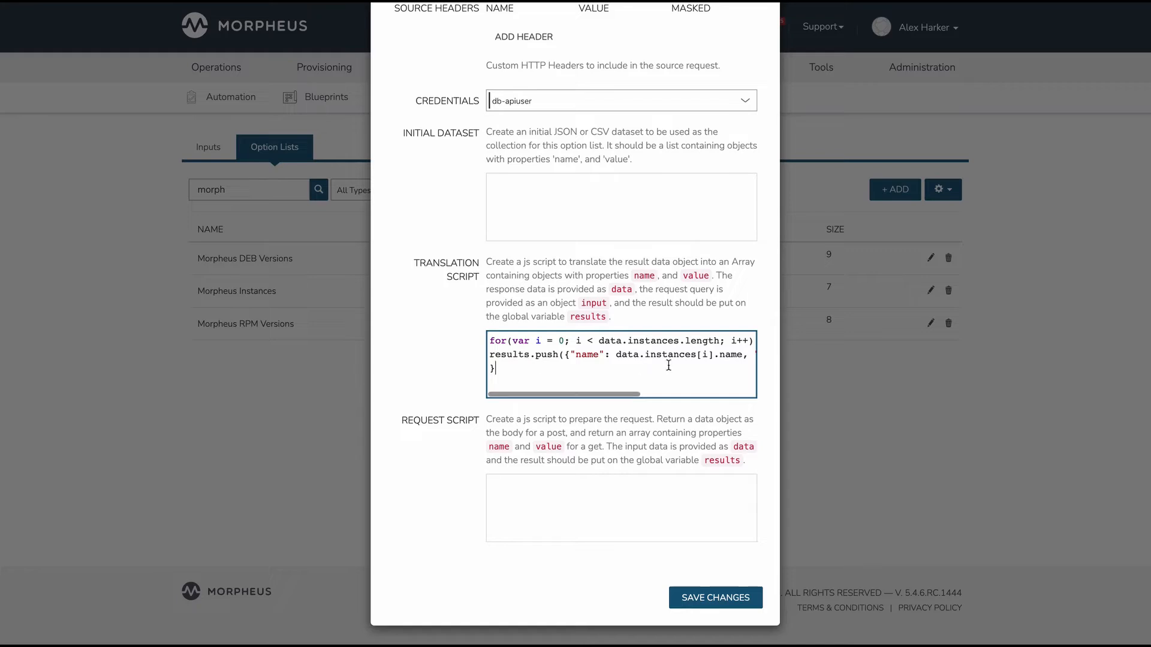
scroll(671, 362, "right", 3)
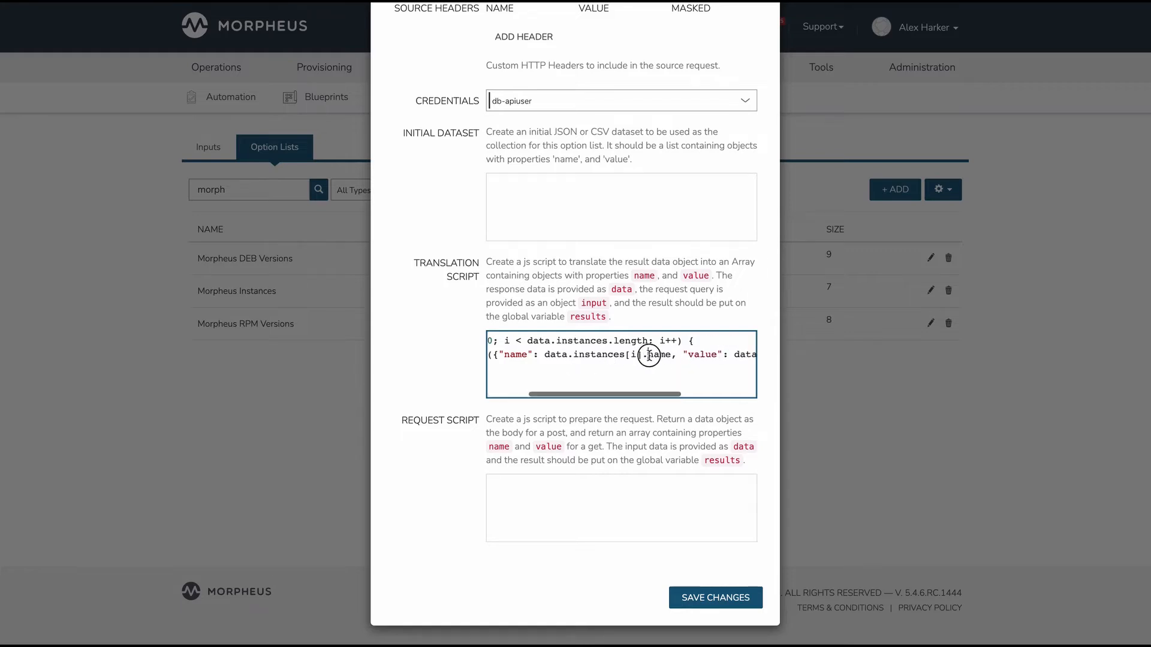
Check the name and value properties that the translation script pushes to results, and save the Morpheus Instances option list.
double_click(656, 355)
scroll(545, 347, "left", 1)
scroll(544, 347, "left", 2)
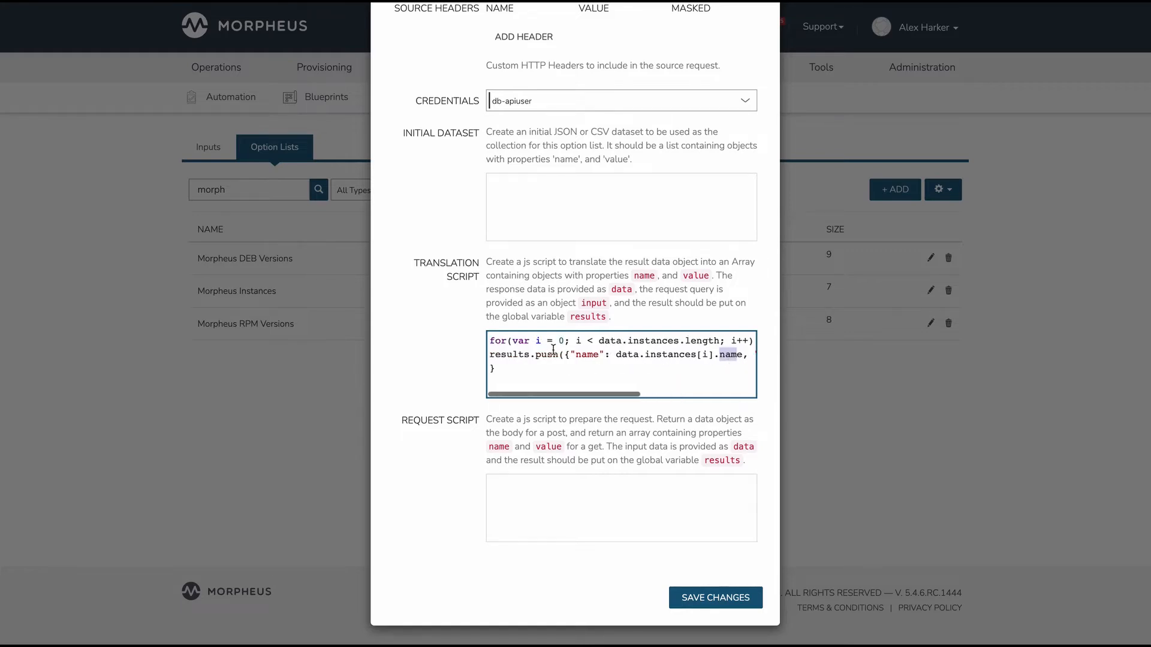
double_click(586, 354)
scroll(626, 358, "right", 2)
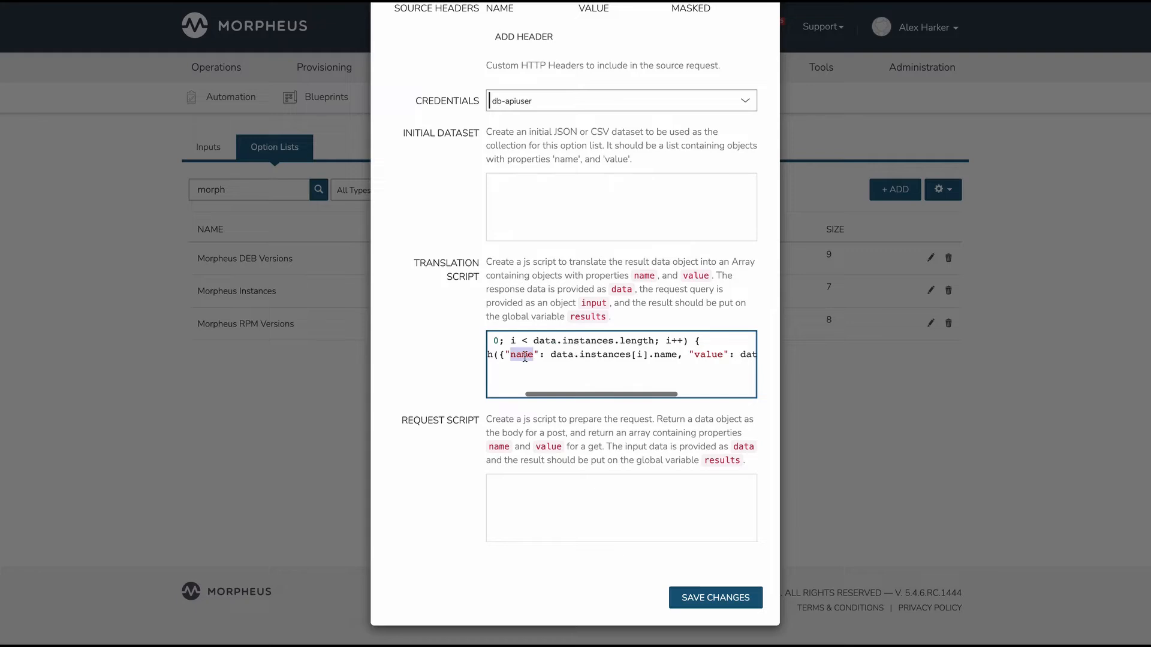
left_click(566, 356)
scroll(608, 356, "right", 3)
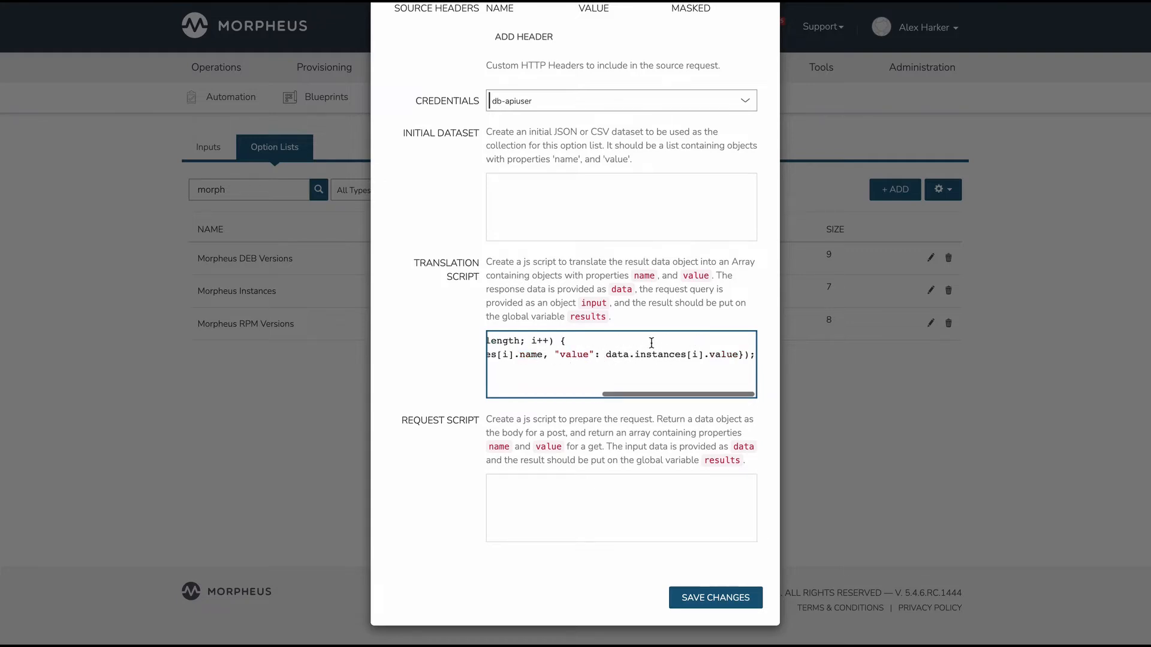
double_click(574, 355)
scroll(576, 358, "left", 3)
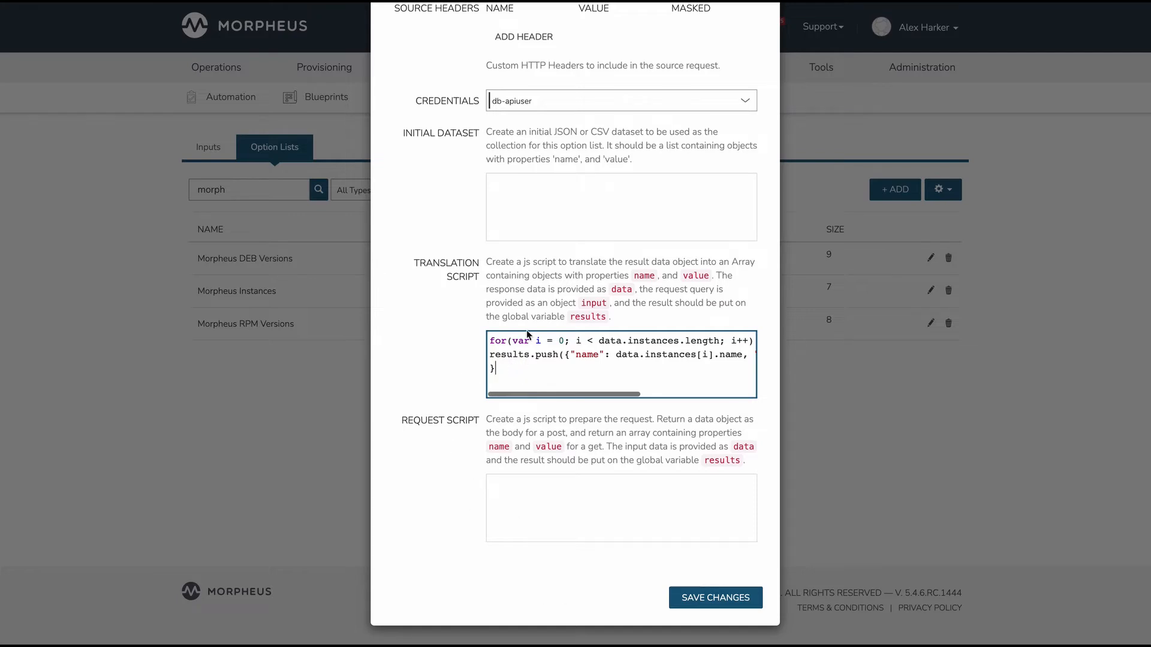
left_click(699, 594)
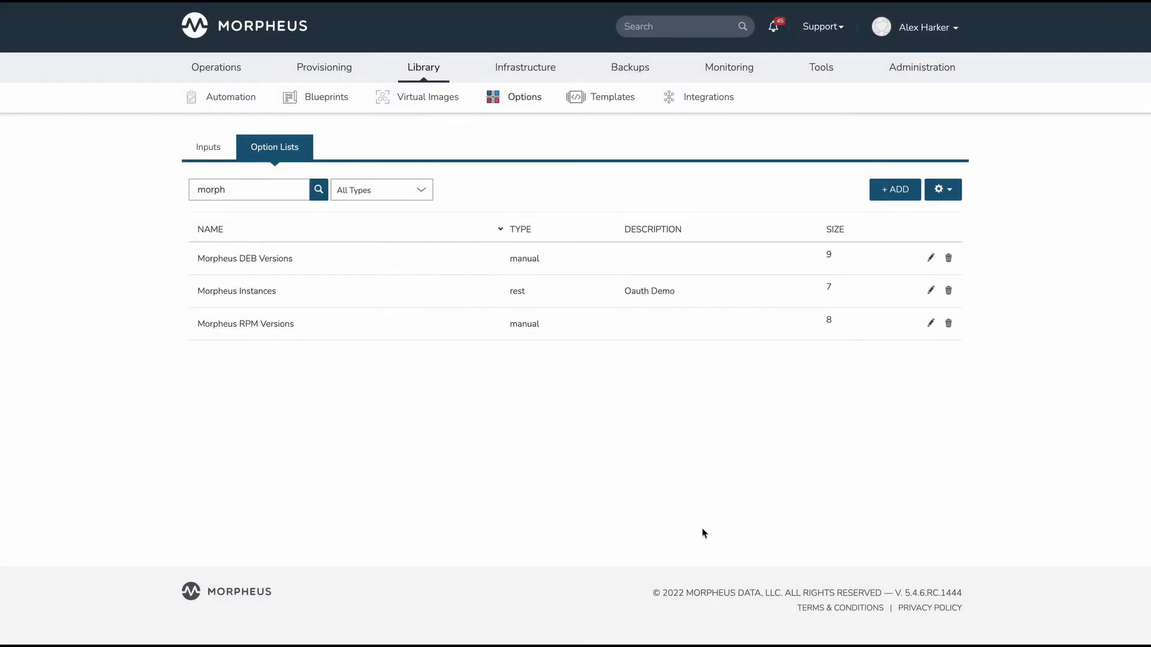
Go to the library's inputs and search them for "morph".
left_click(202, 153)
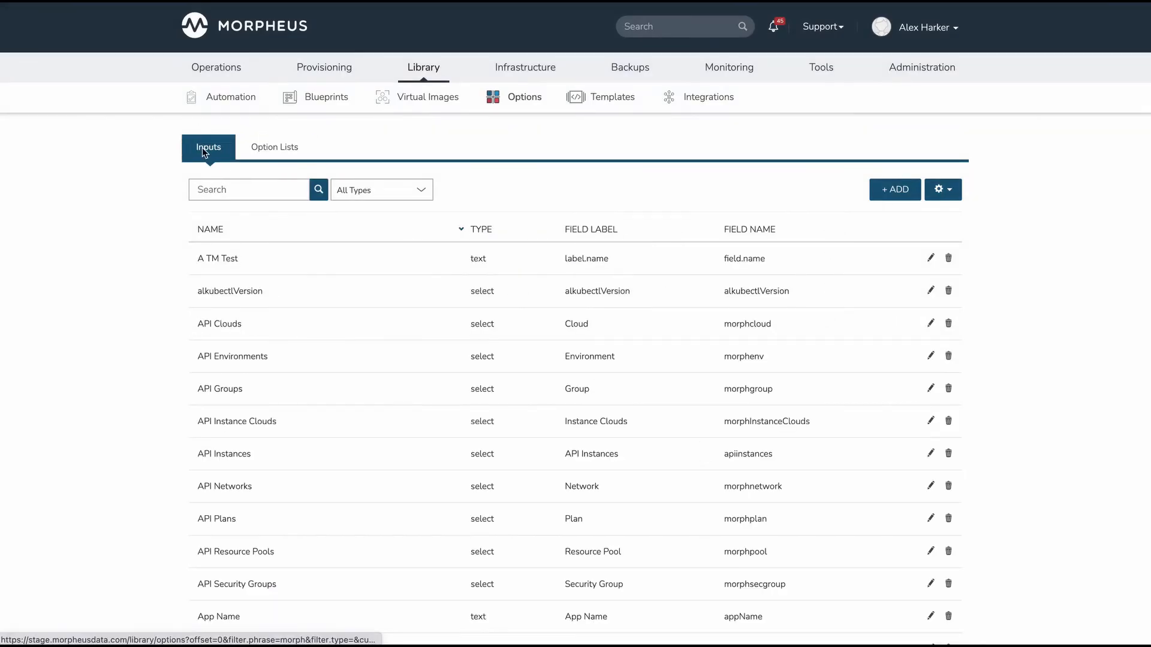
left_click(254, 190)
type("morph")
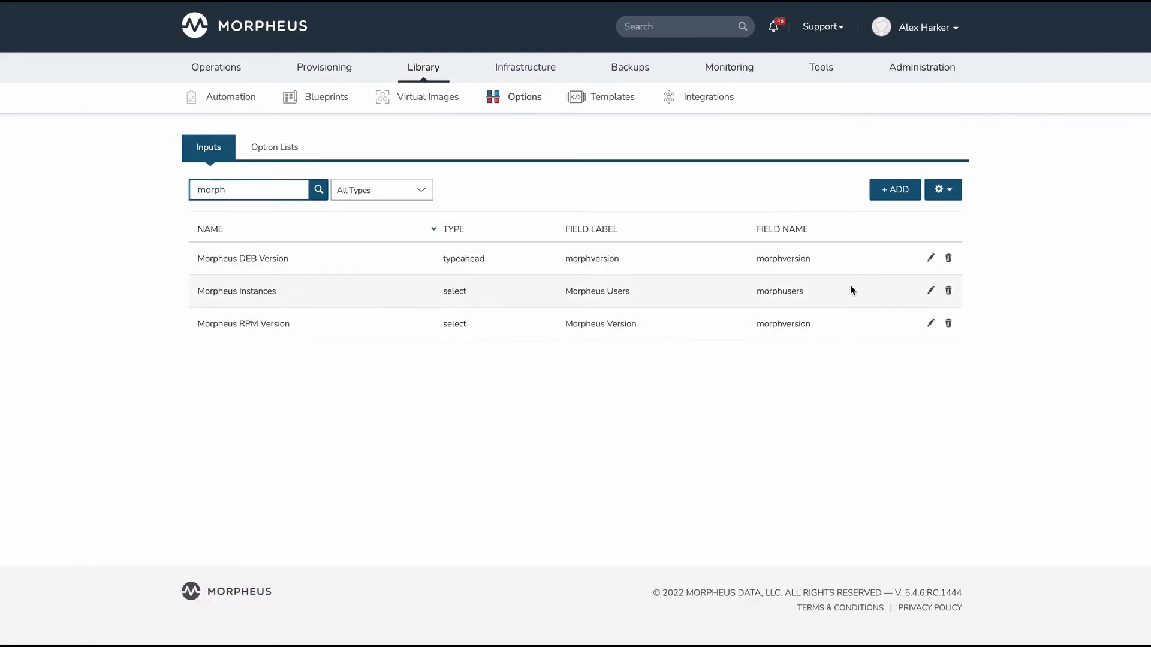
Open the Morpheus Instances input for editing, review its field name, type, label and assigned option list, and save it.
left_click(930, 291)
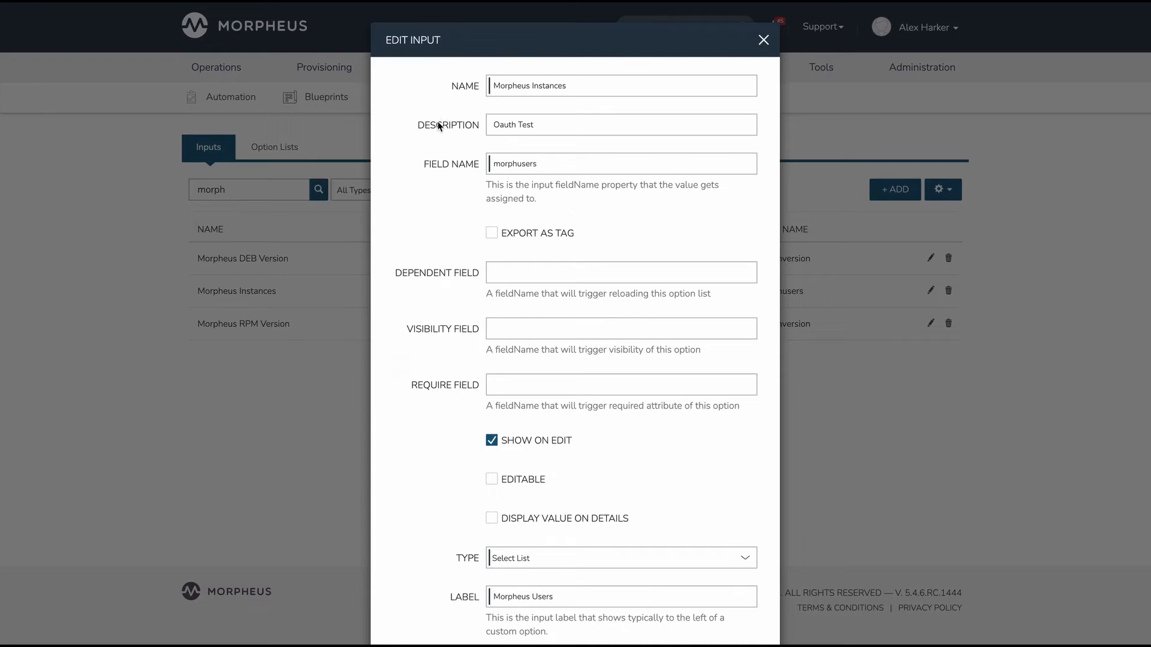
scroll(455, 145, "down", 1)
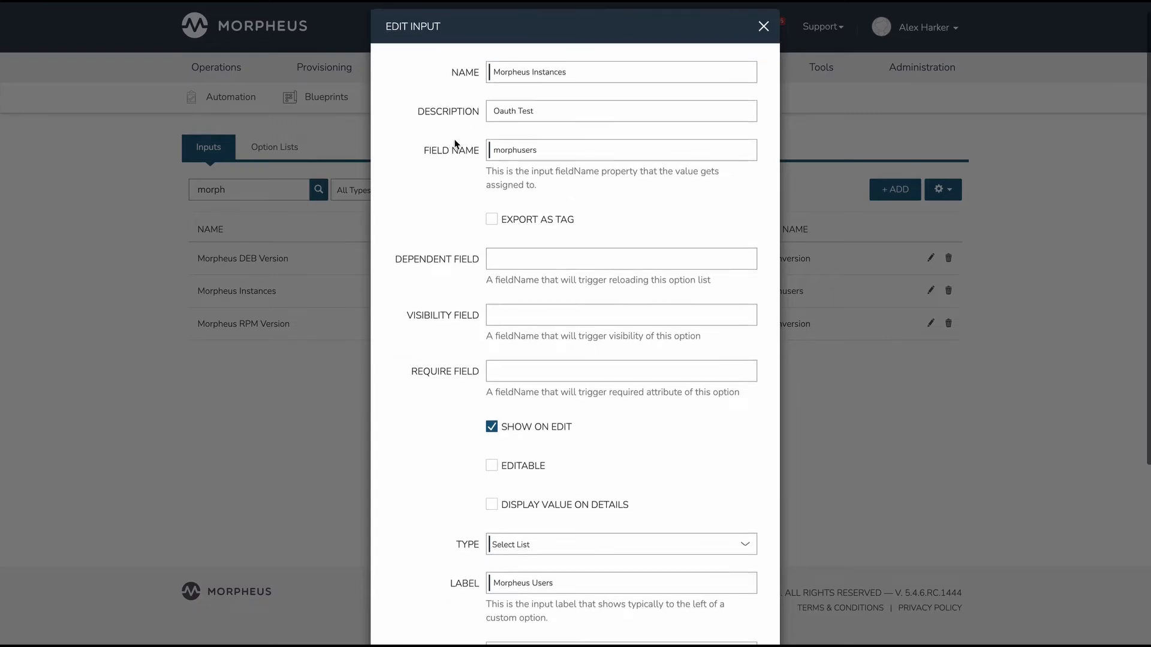
scroll(442, 150, "down", 3)
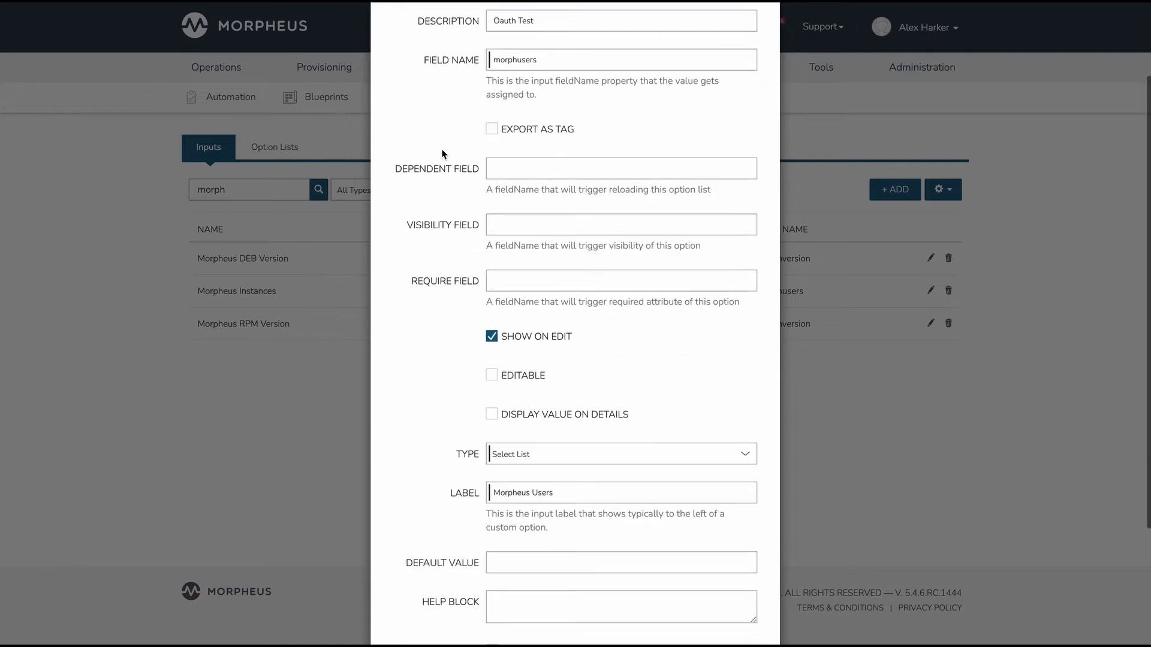
scroll(443, 154, "down", 2)
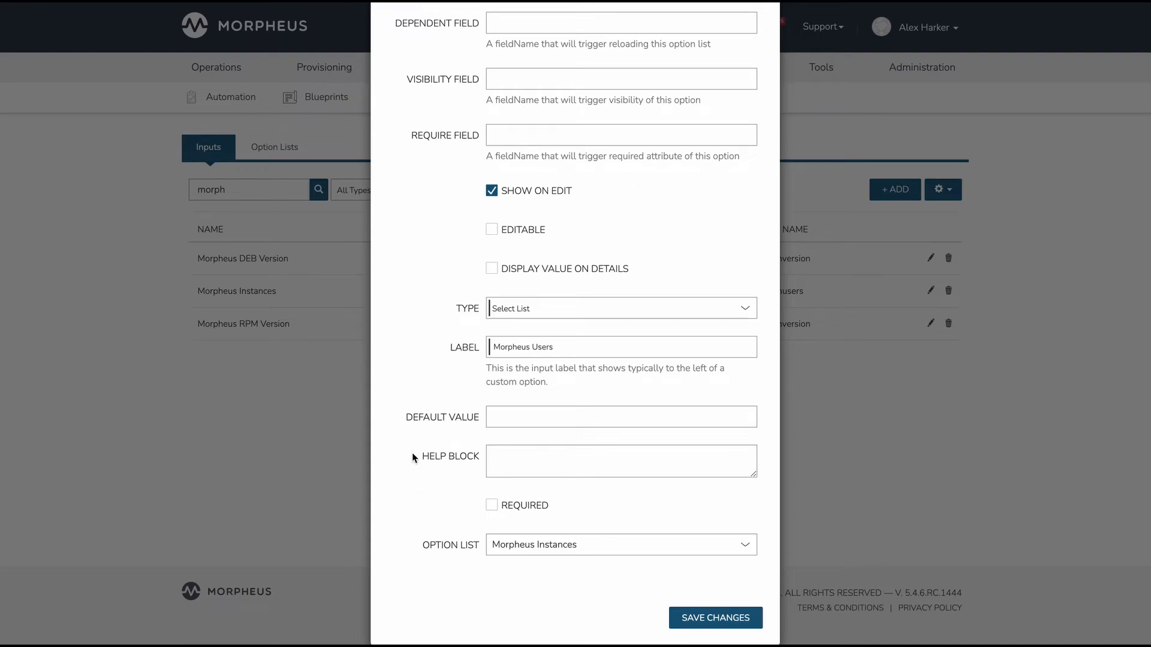
scroll(413, 458, "down", 1)
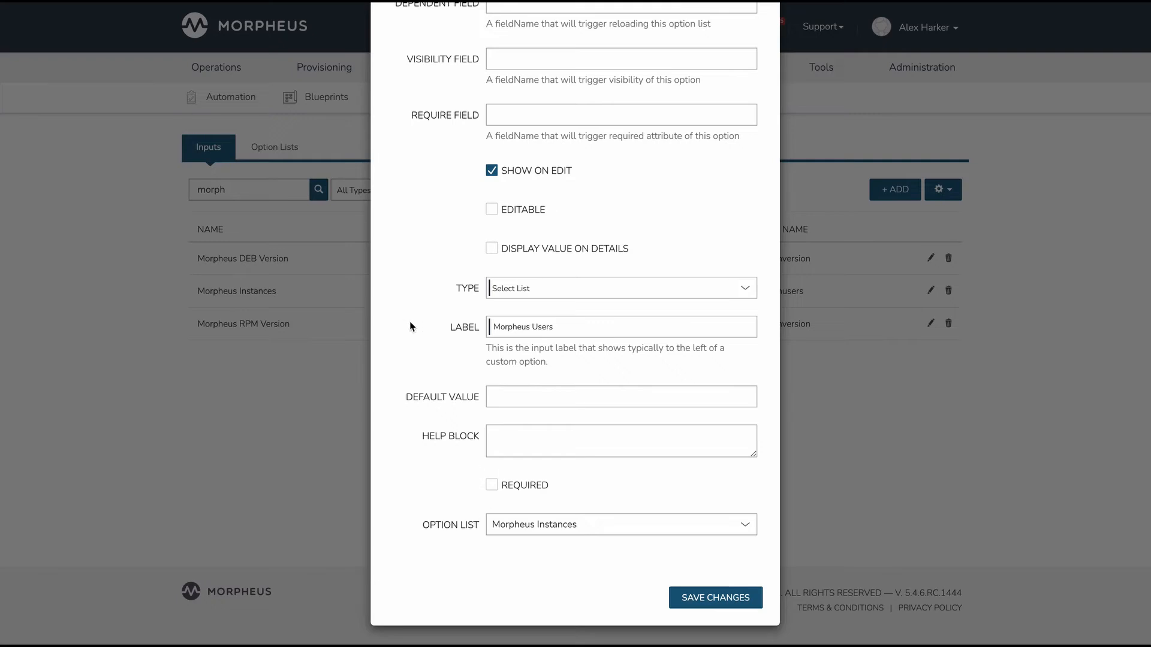
left_click(597, 328)
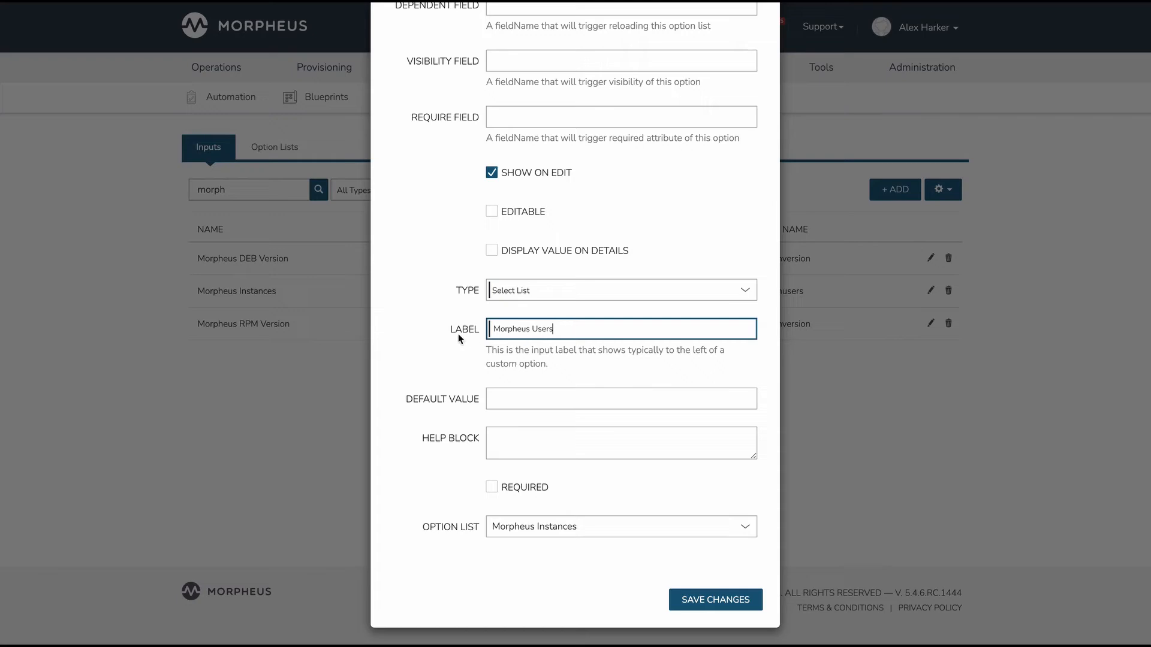
left_click(708, 599)
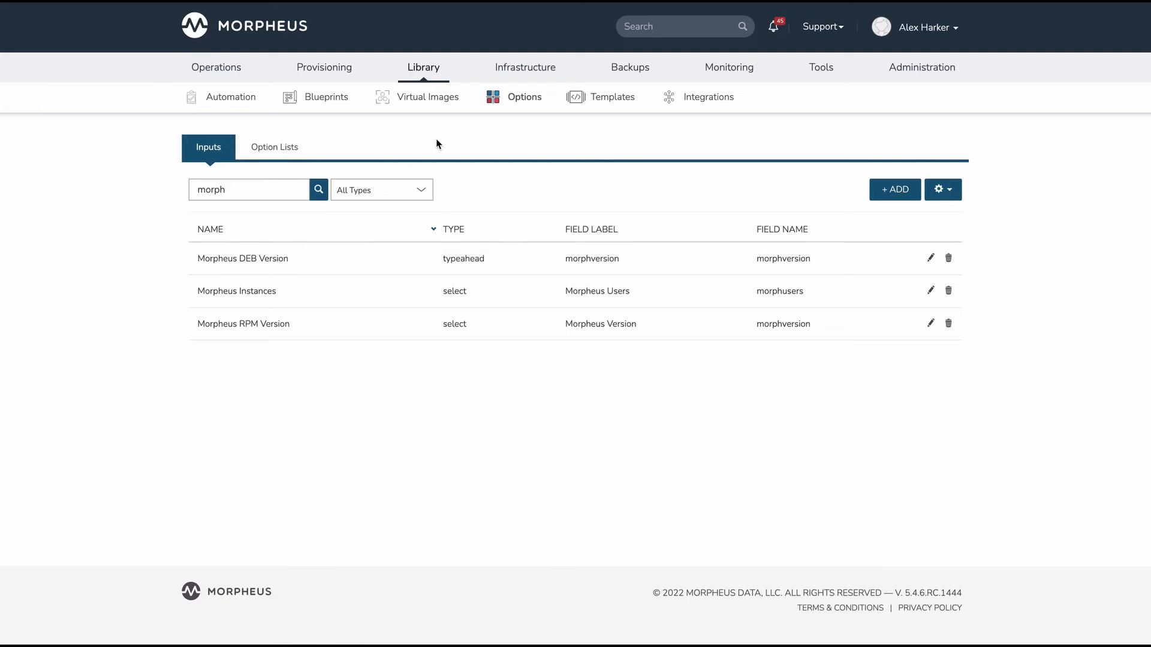
Open the *Morpheus Instances workflow for editing in the library's automation section, review its tasks and inputs, and save it.
mouse_move(423, 69)
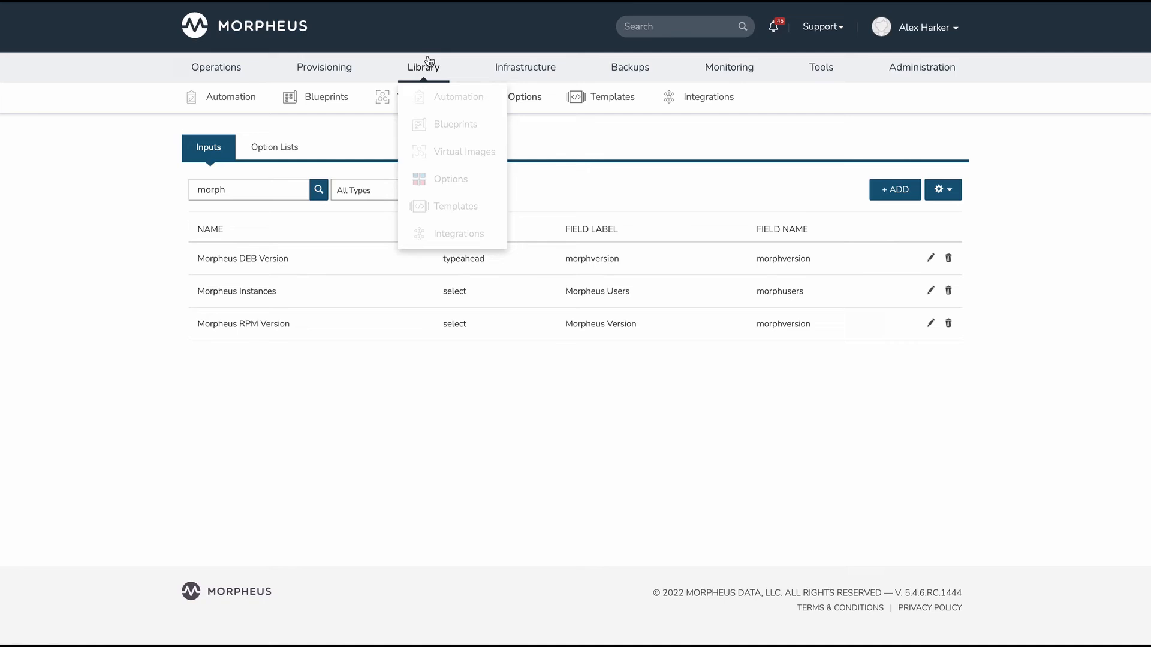
left_click(458, 97)
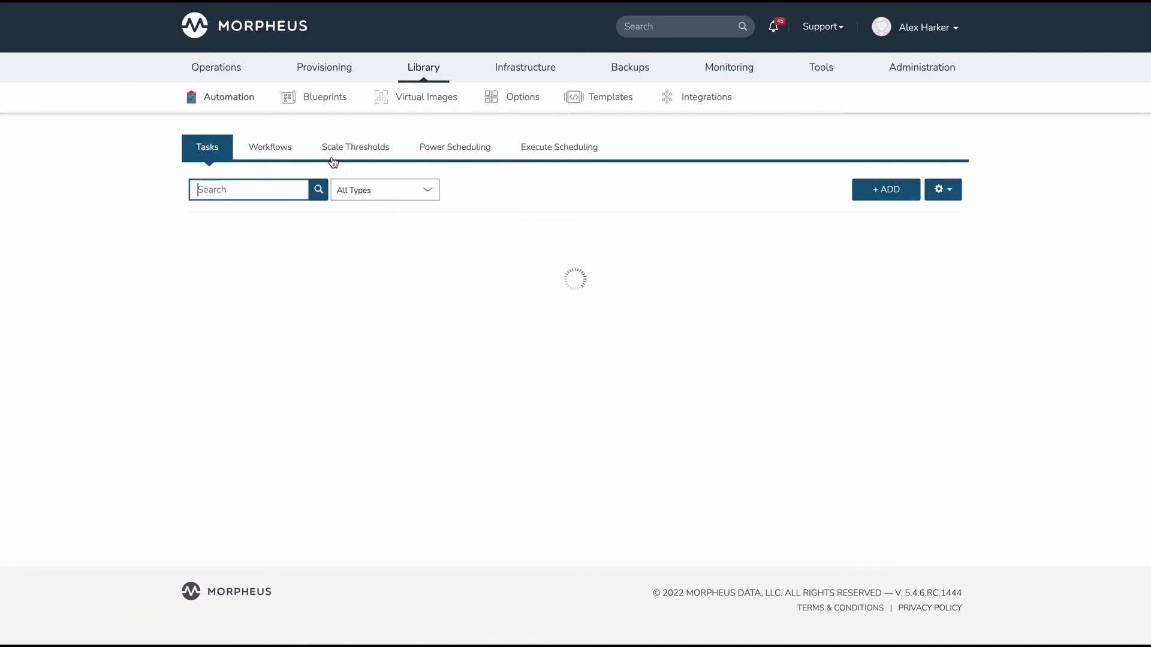
left_click(270, 147)
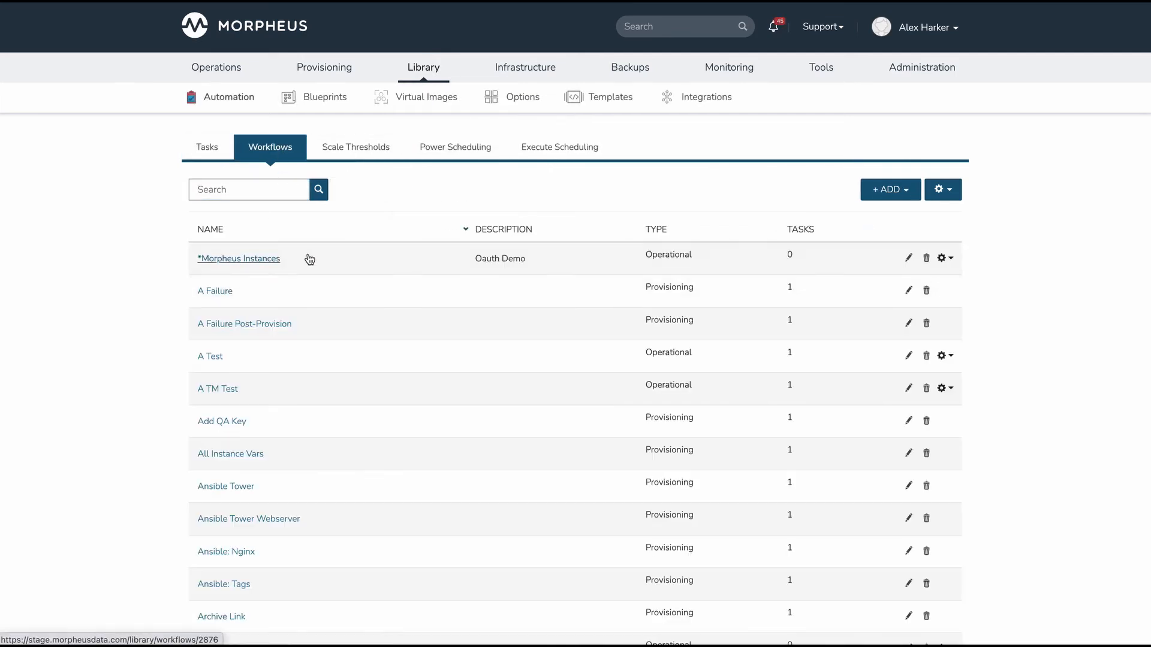
left_click(909, 258)
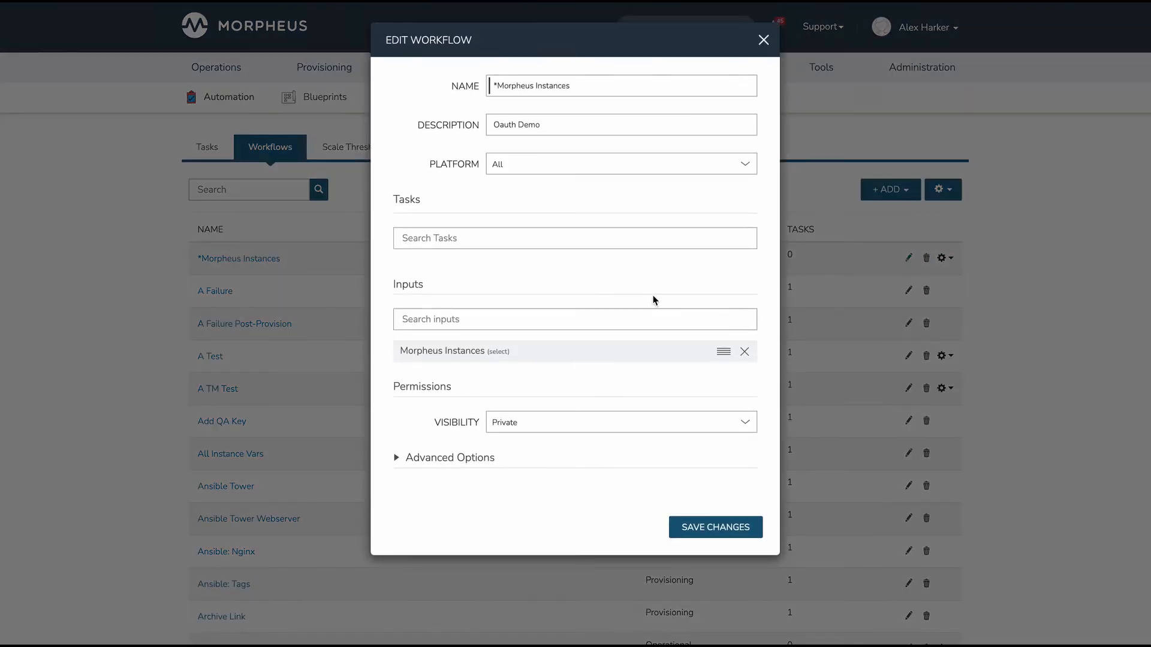
left_click(446, 326)
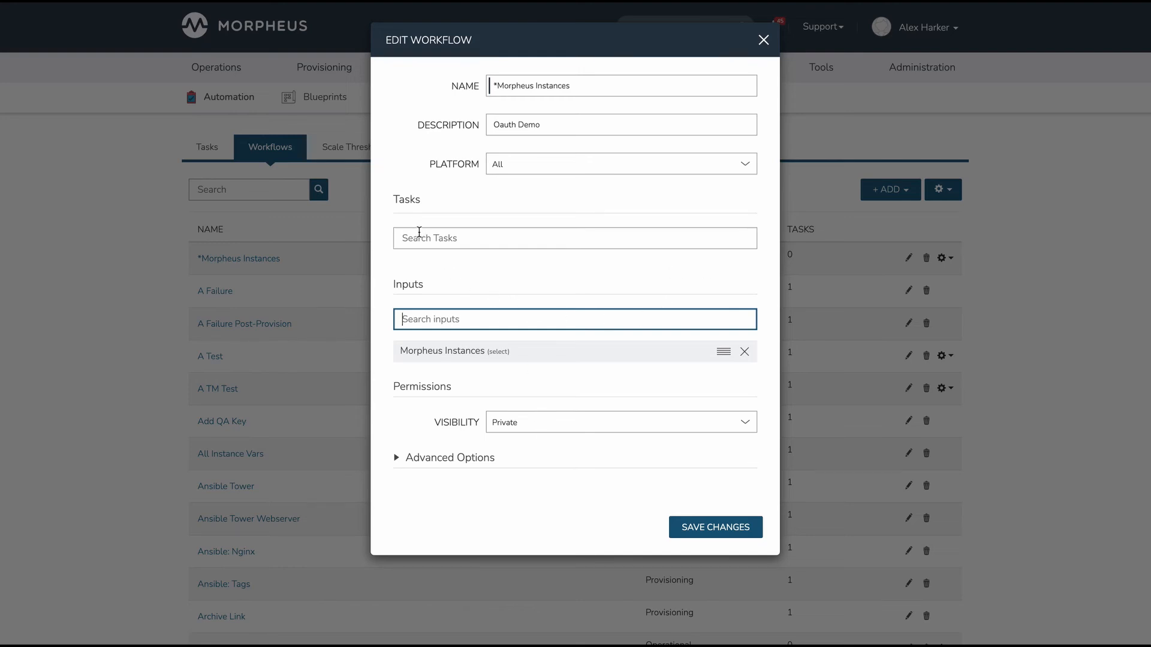
left_click(419, 234)
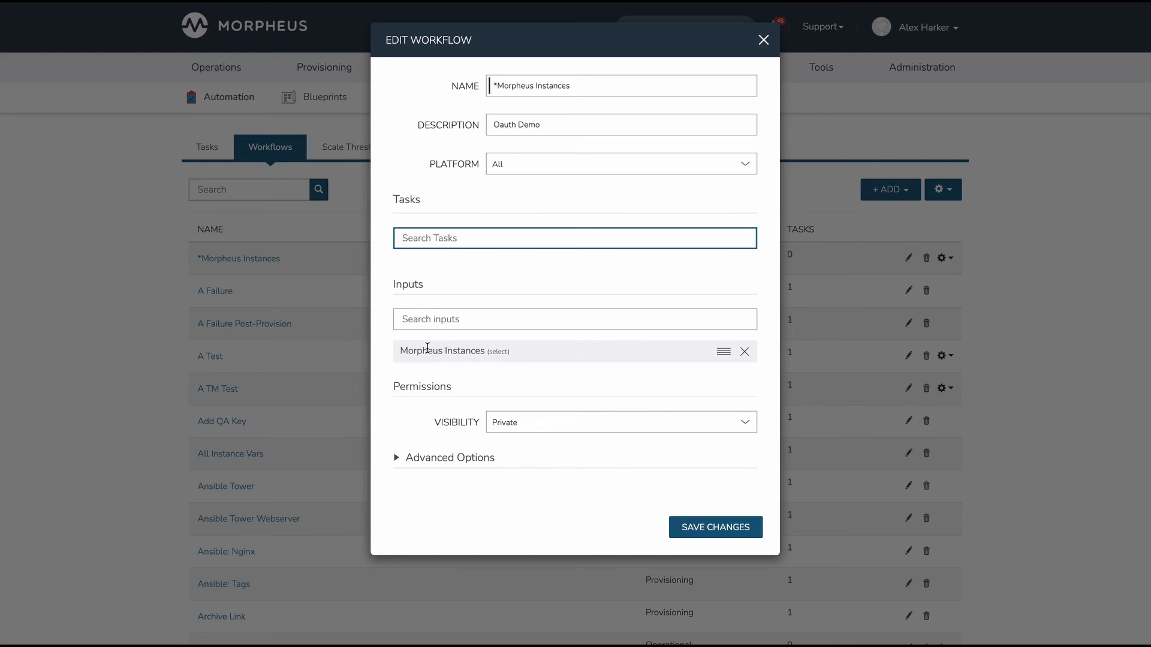
left_click(707, 534)
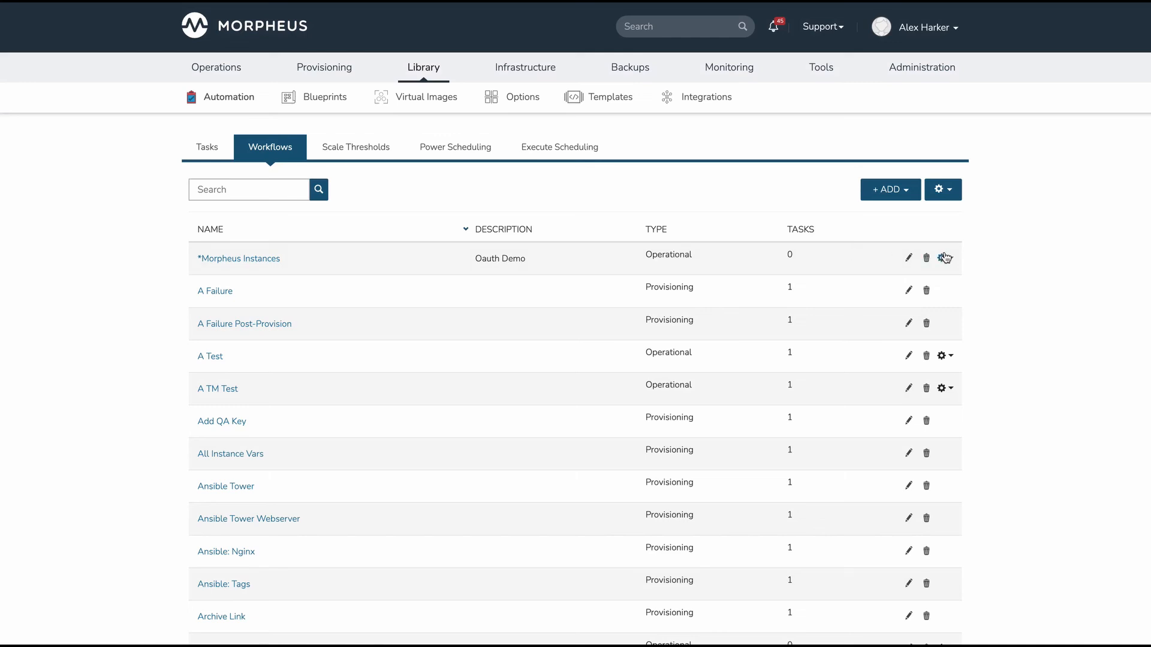
Open the execution dialog of the *Morpheus Instances workflow, view the available Morpheus Users choices, and close it without executing.
left_click(944, 260)
left_click(900, 262)
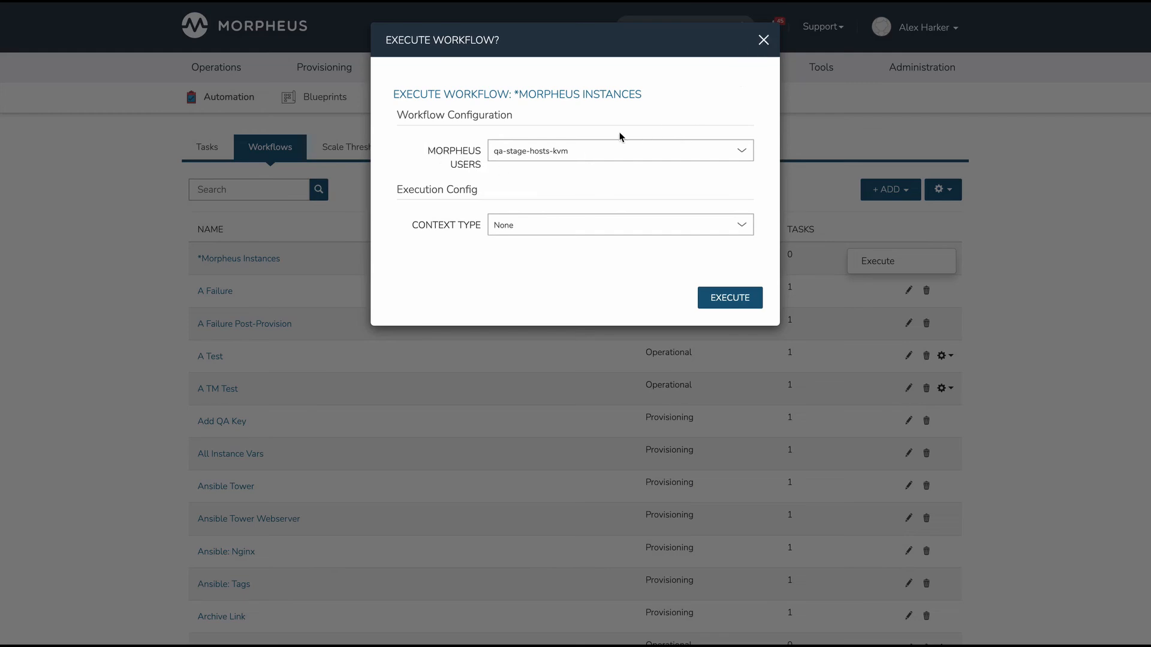
left_click(572, 152)
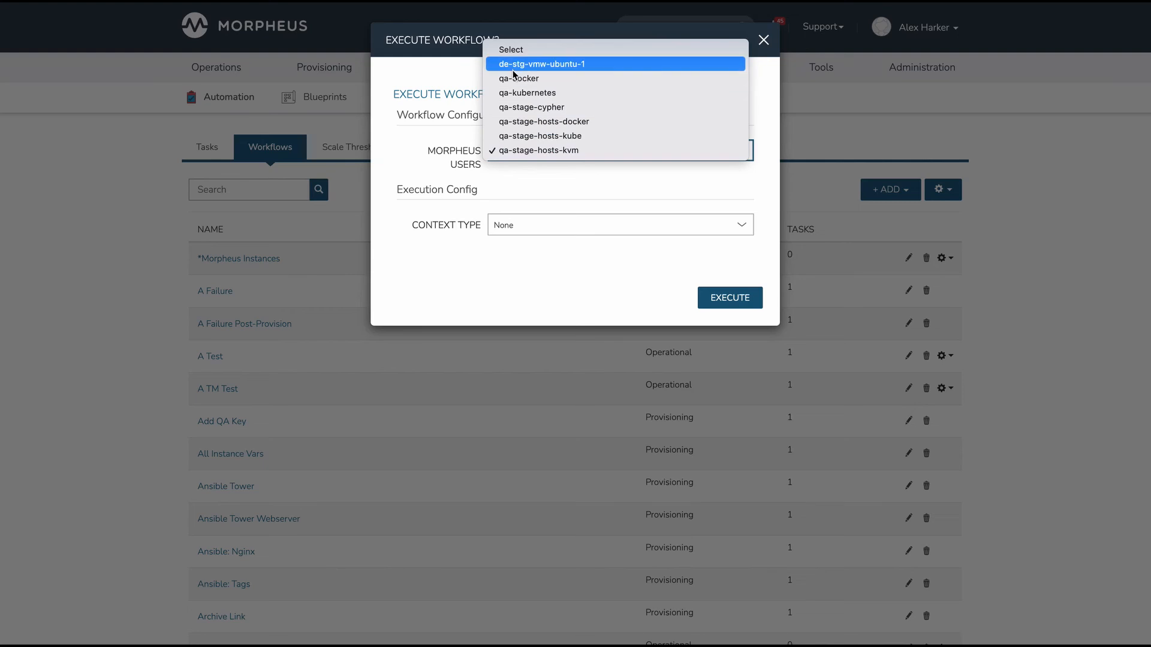
left_click(516, 151)
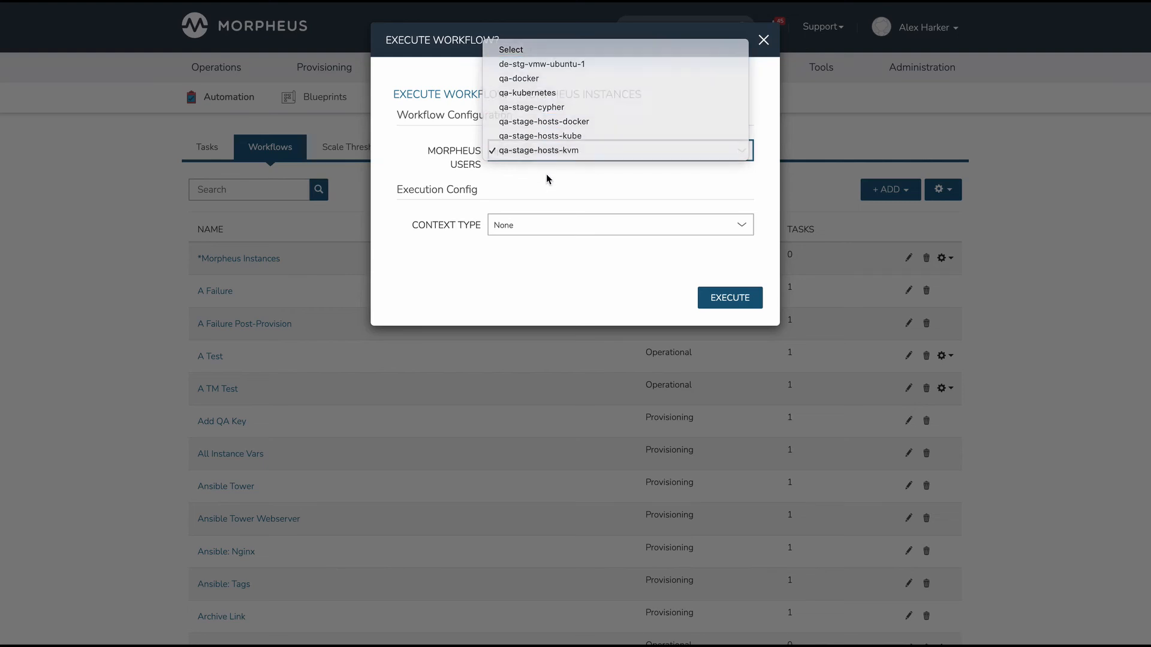
left_click(763, 41)
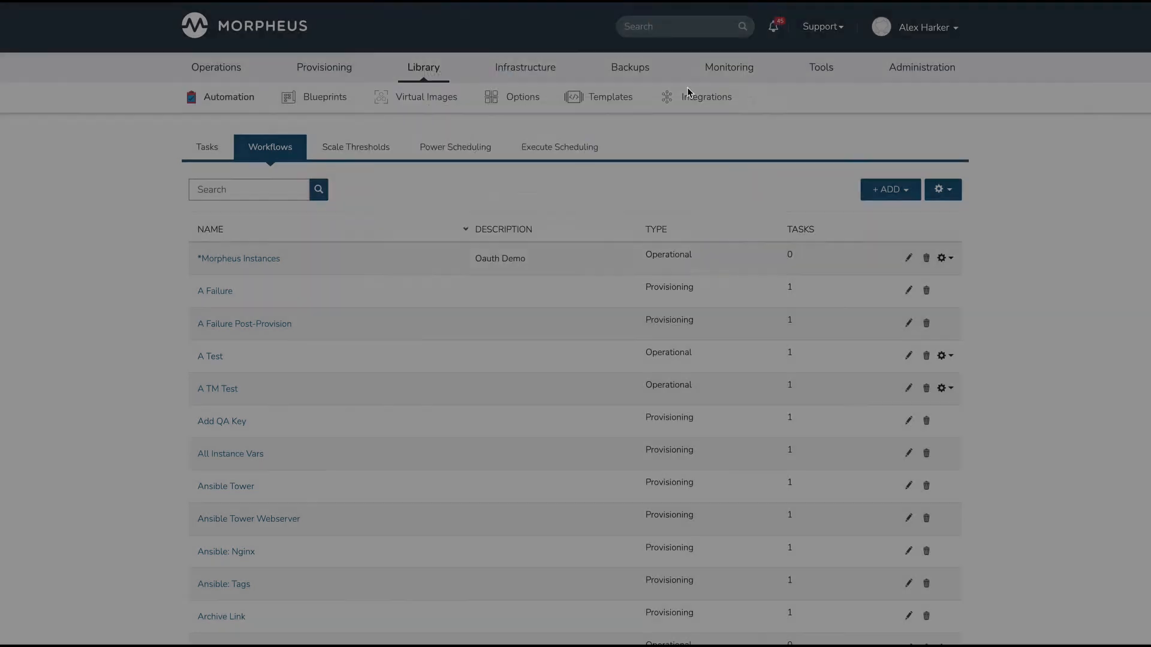
Return to the library's inputs and search them for "morph".
mouse_move(423, 70)
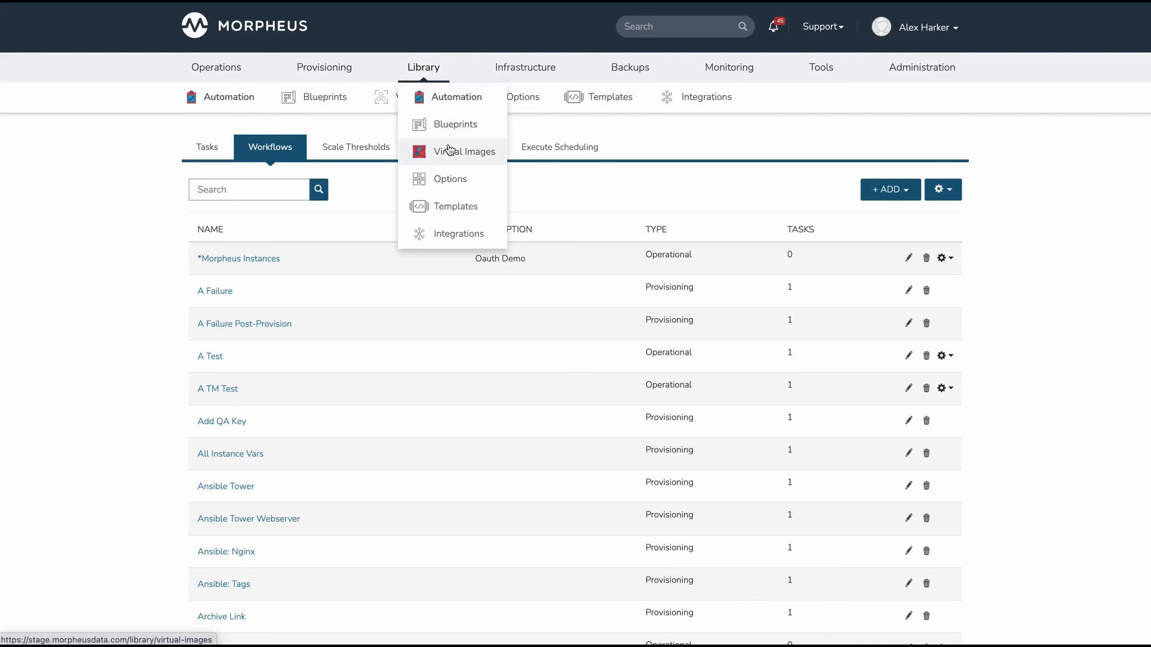
left_click(459, 180)
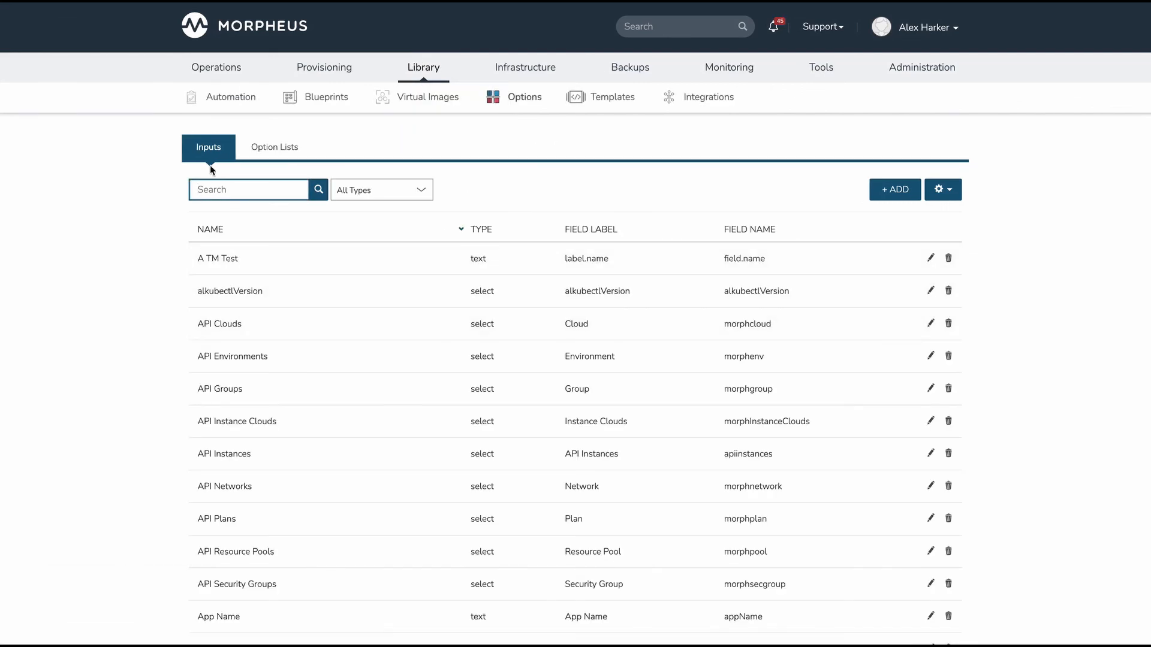
left_click(231, 188)
type("morph")
Change the label of the Morpheus Instances input to "Morpheus Instances" and save the changes.
left_click(932, 291)
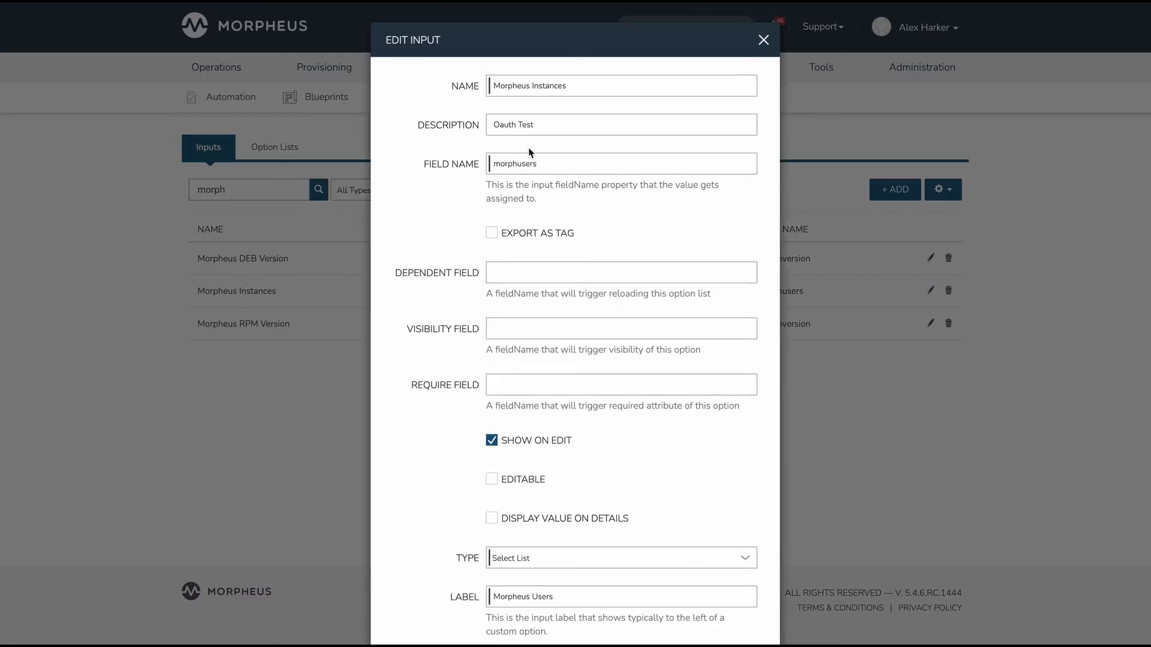
scroll(529, 152, "down", 3)
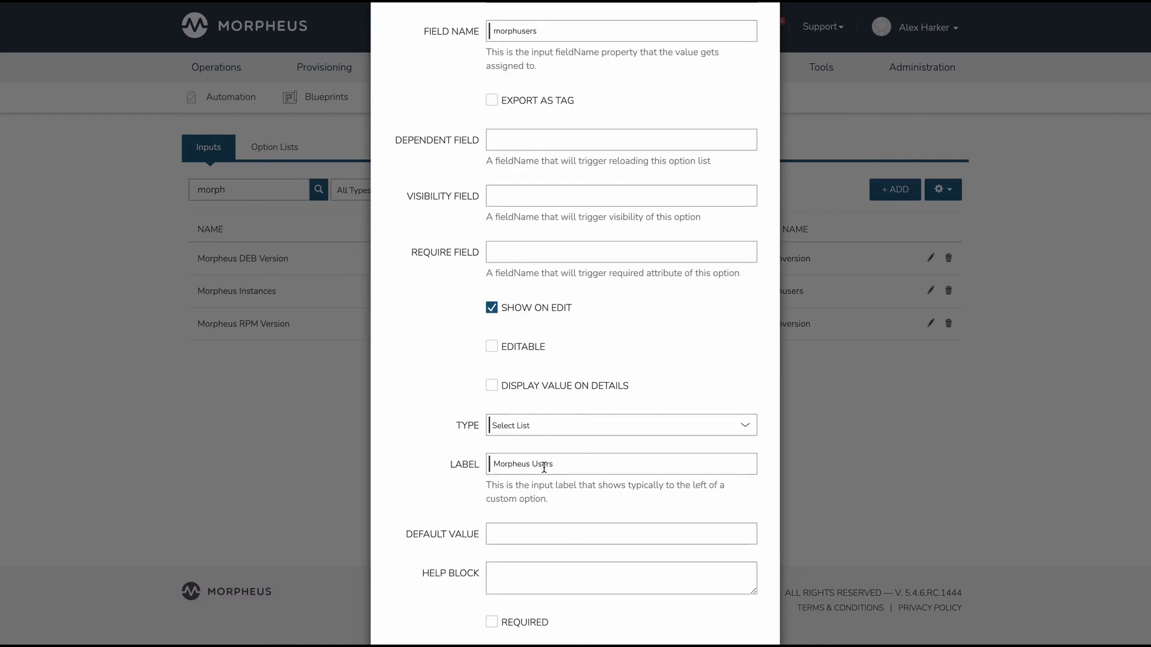
double_click(543, 468)
key("BackSpace")
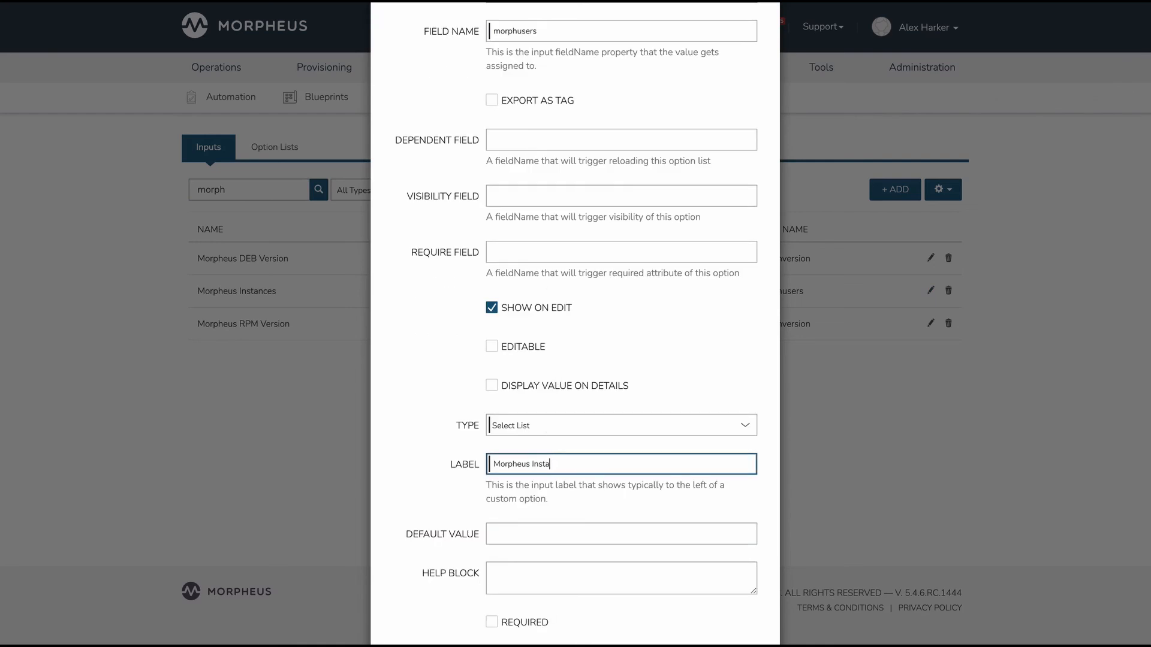
scroll(569, 449, "down", 3)
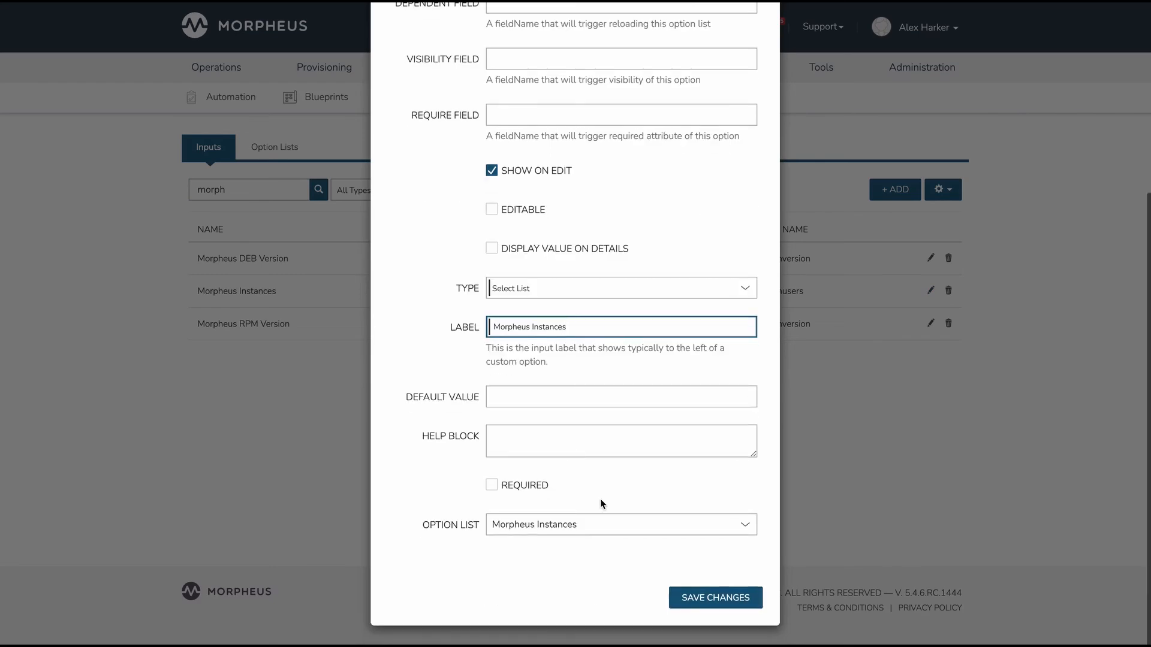
left_click(702, 598)
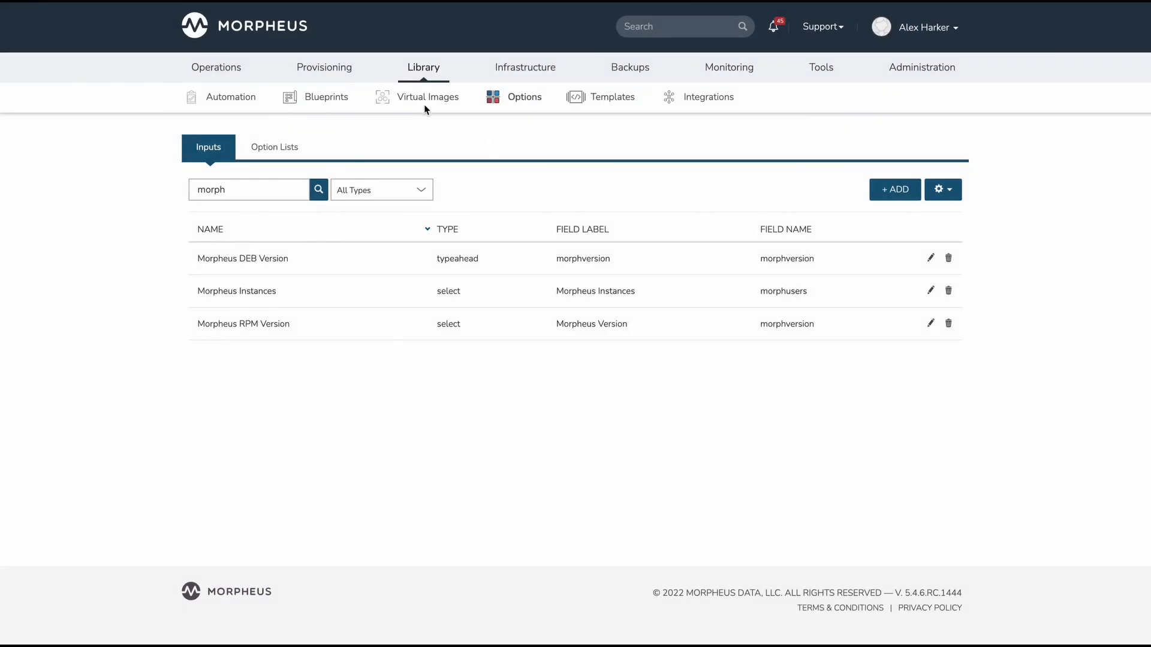
Open the execution dialog of the *Morpheus Instances workflow, view the Morpheus Instances choices, and close it without executing.
mouse_move(429, 69)
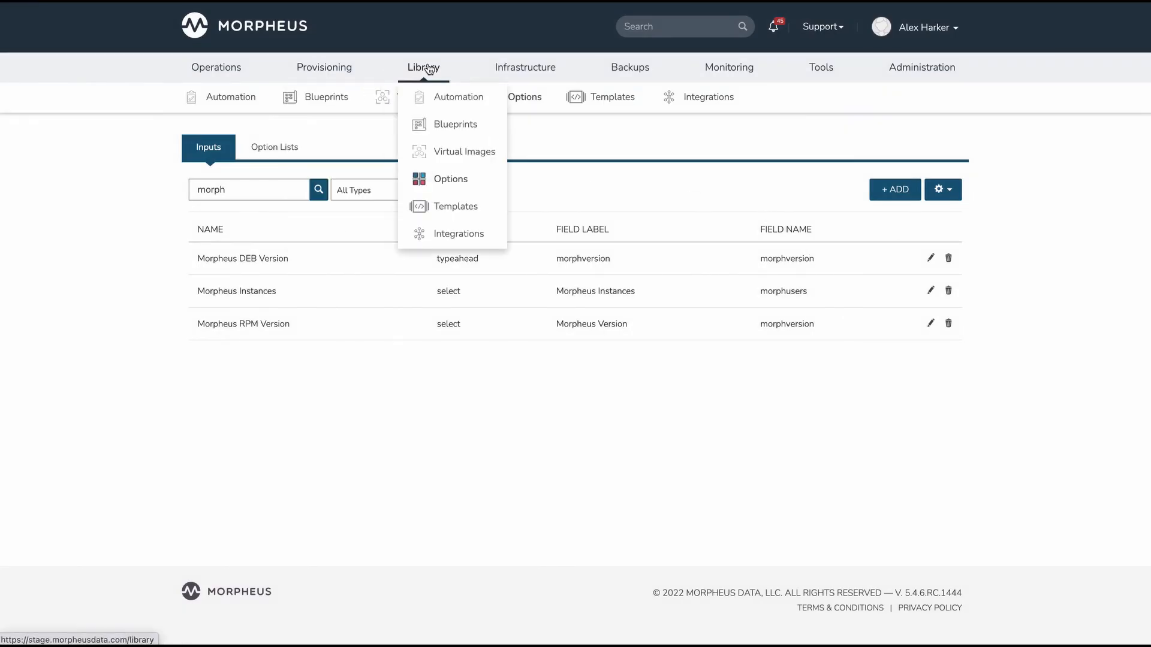
left_click(449, 97)
left_click(270, 147)
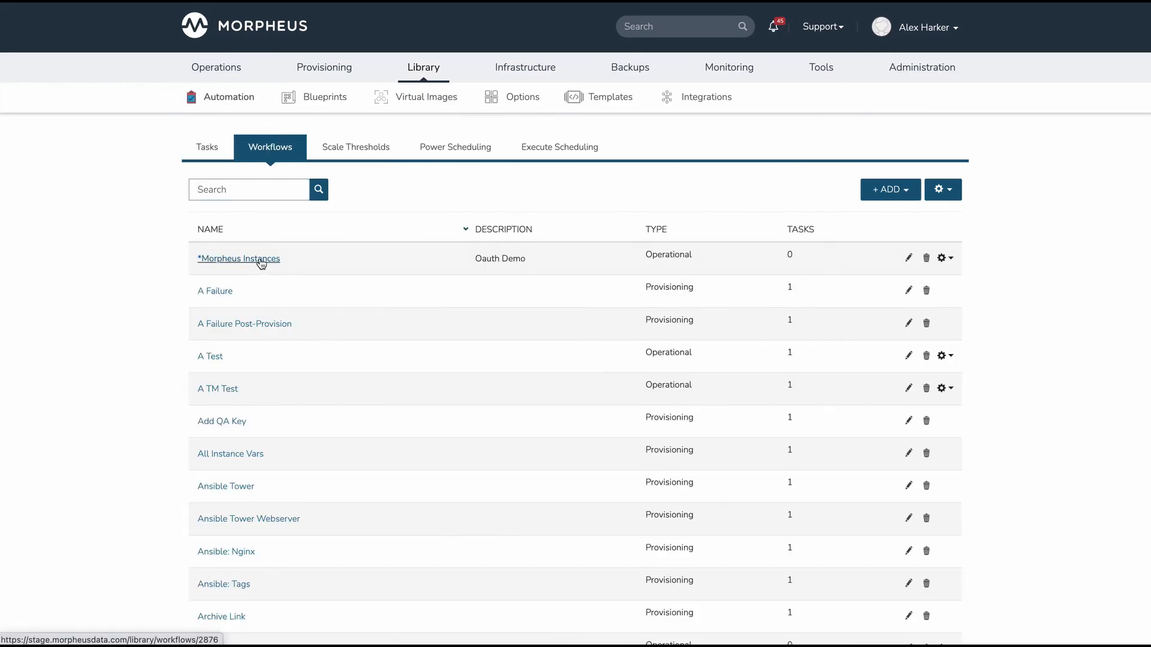
left_click(945, 258)
left_click(940, 270)
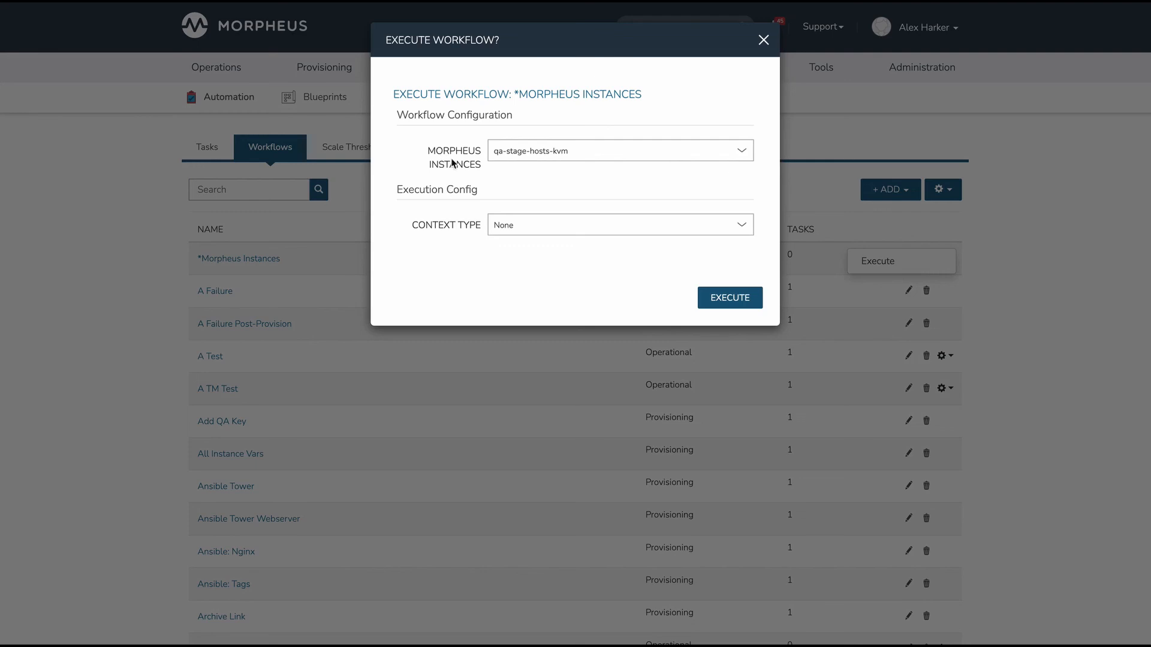
left_click(521, 151)
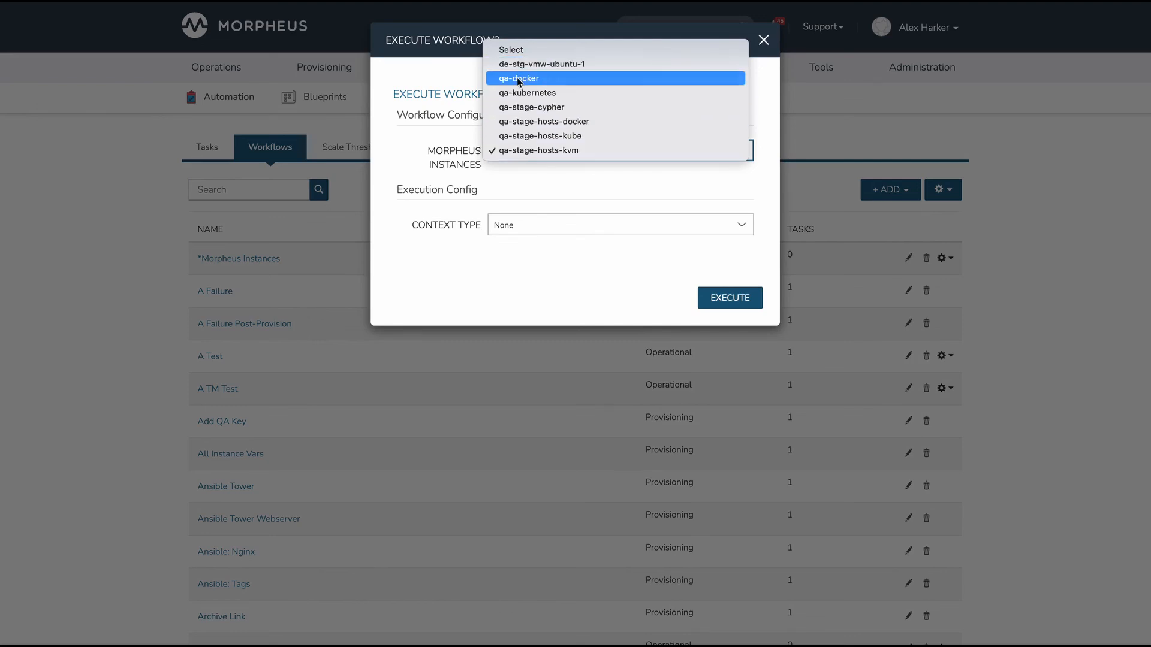
left_click(451, 69)
left_click(764, 41)
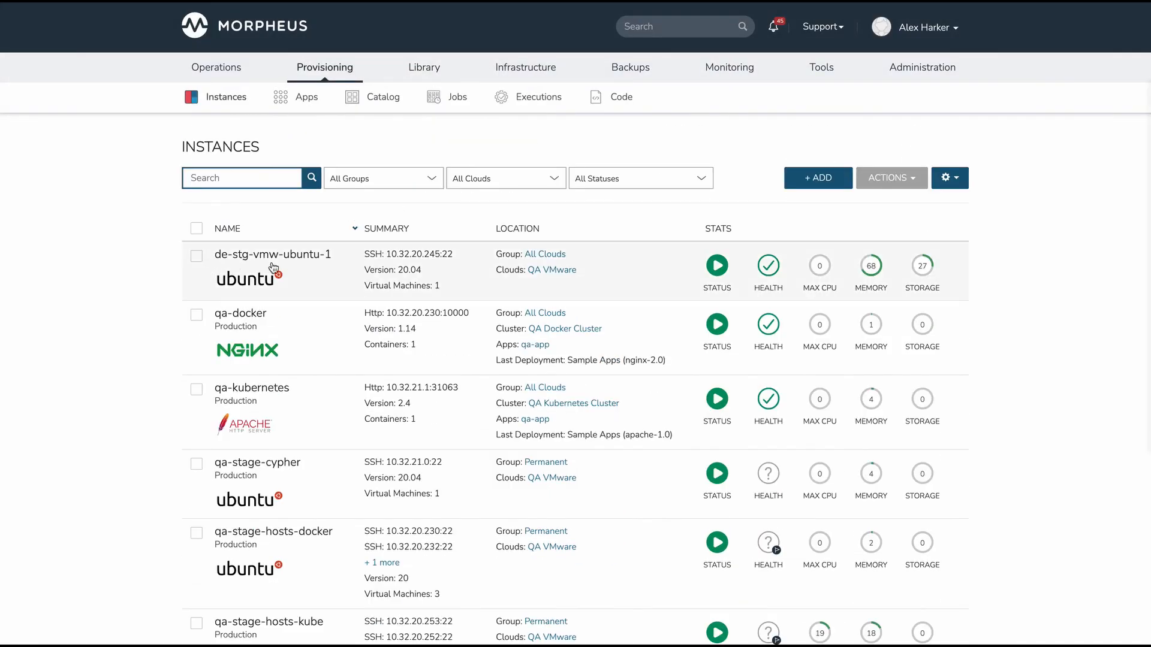
Look through the full list of provisioned instances to compare their names with the workflow's choices.
scroll(274, 268, "down", 2)
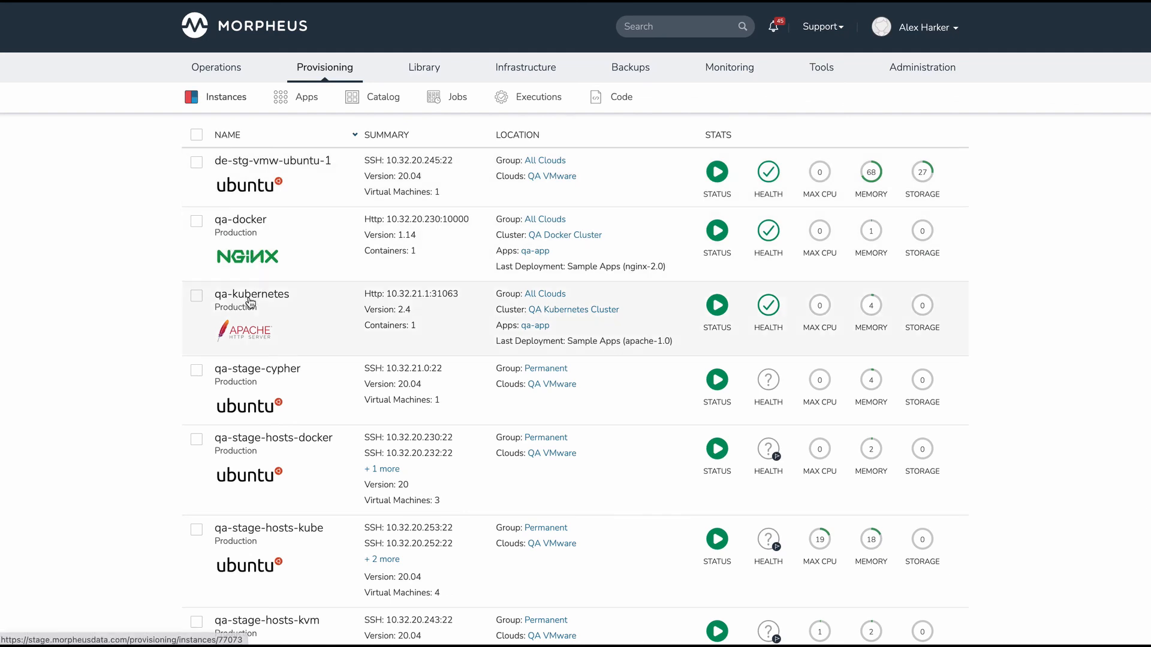
scroll(232, 349, "down", 1)
scroll(282, 359, "down", 2)
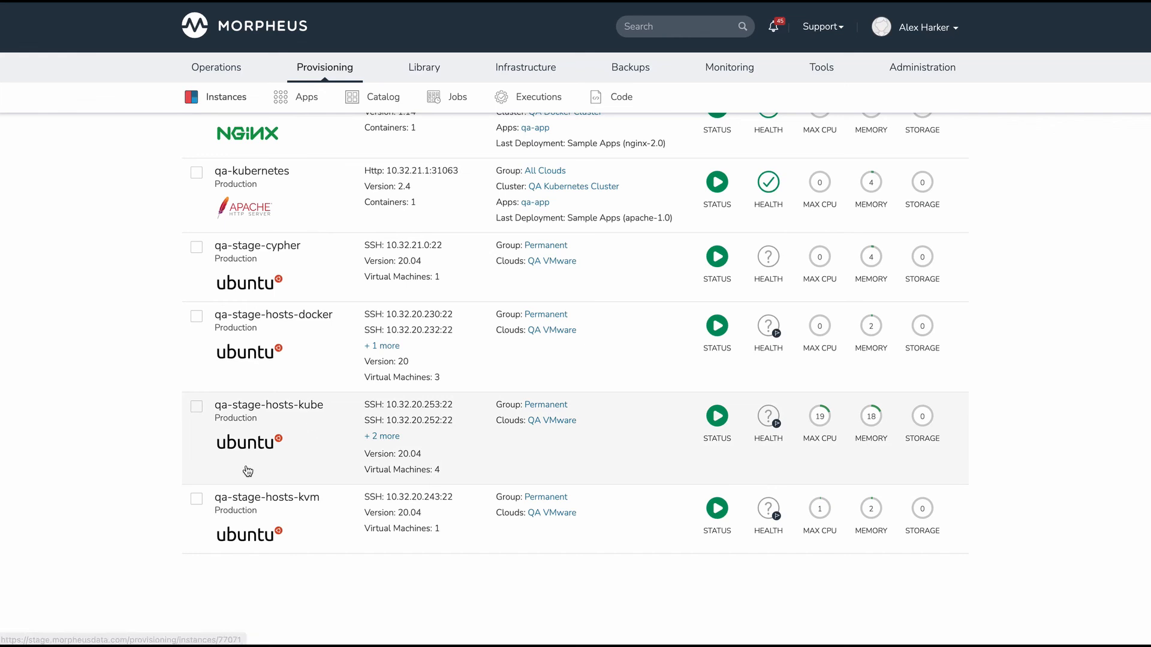
scroll(318, 496, "up", 4)
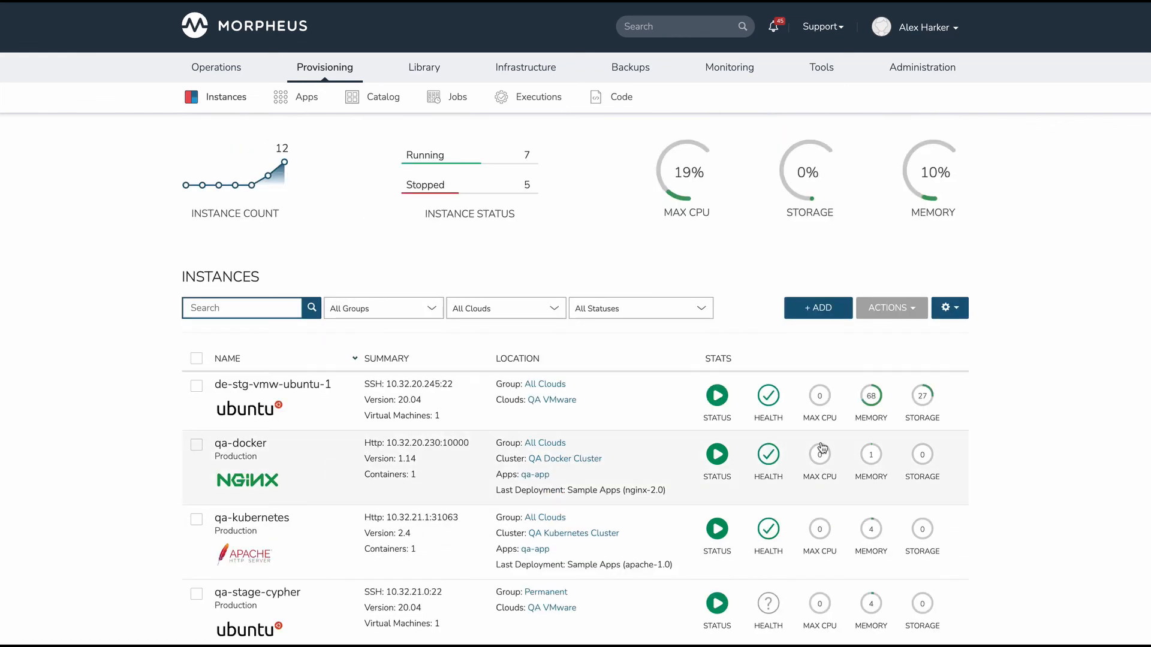